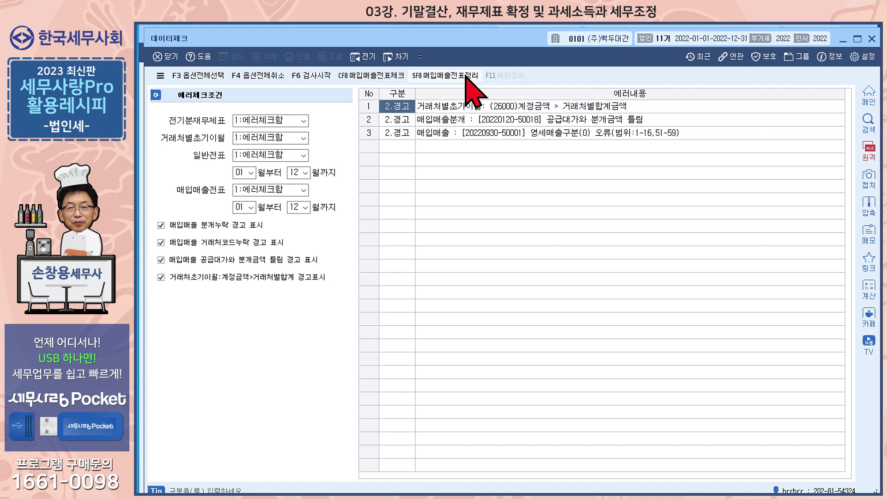
# Run 매입매출전표체크 and 매입매출전표정리 on the purchase and sales vouchers, and close the data check.
pyautogui.click(386, 77)
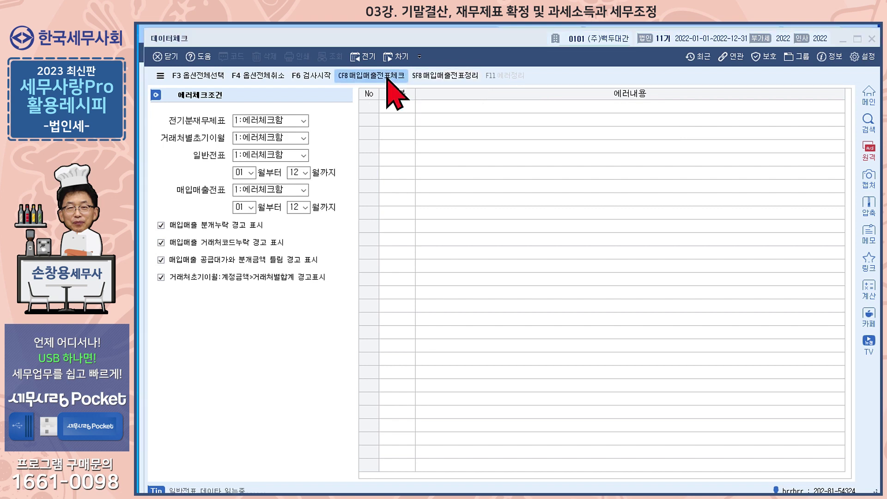
pyautogui.click(445, 76)
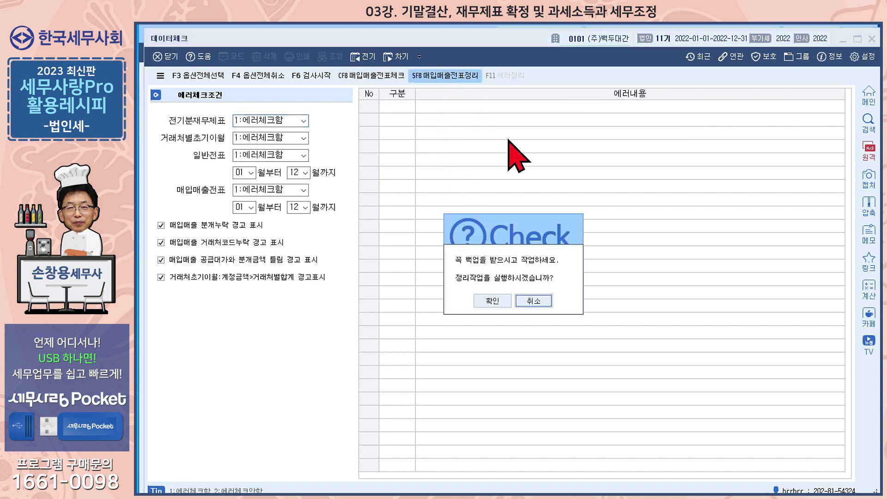
pyautogui.click(496, 301)
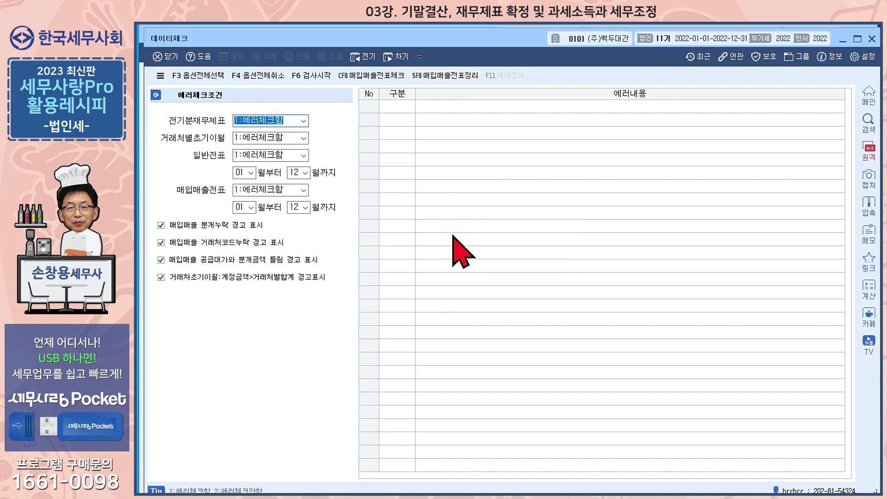
pyautogui.click(874, 41)
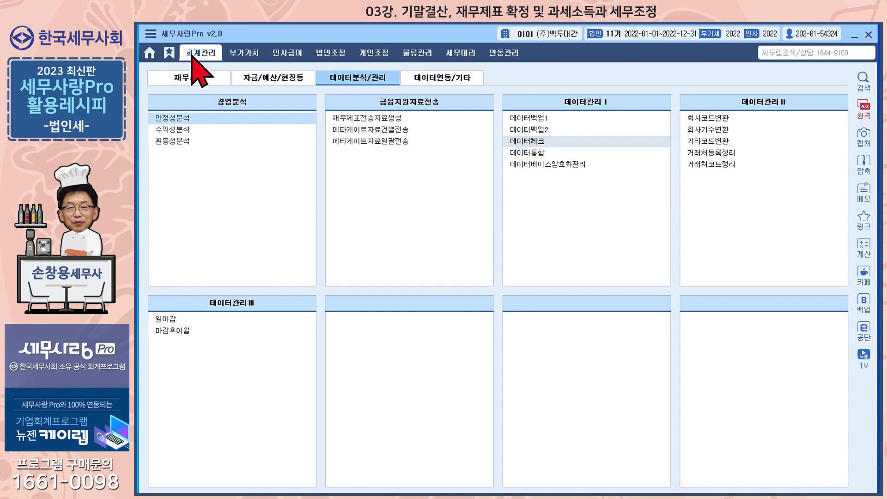
# Open 현금예금조정 under 재무회계 and look through its 현금직접조정, 당좌예금조정 and 보통예금조정 pages.
pyautogui.click(190, 78)
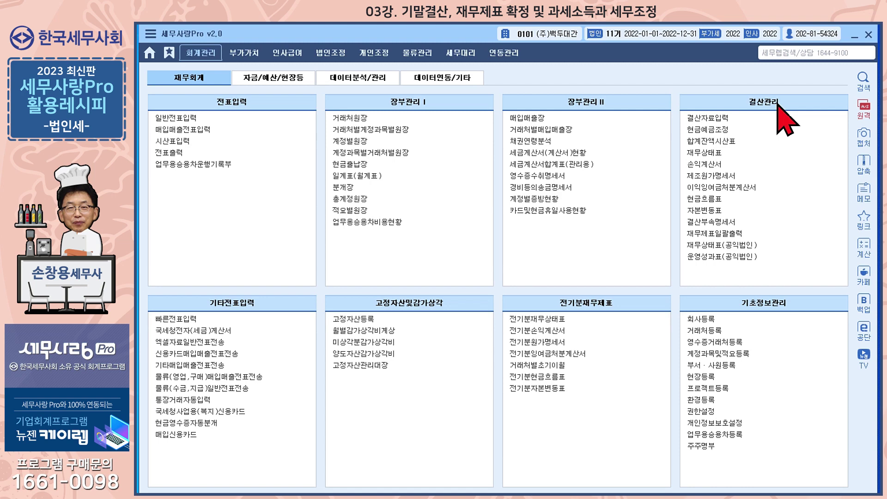
pyautogui.click(722, 131)
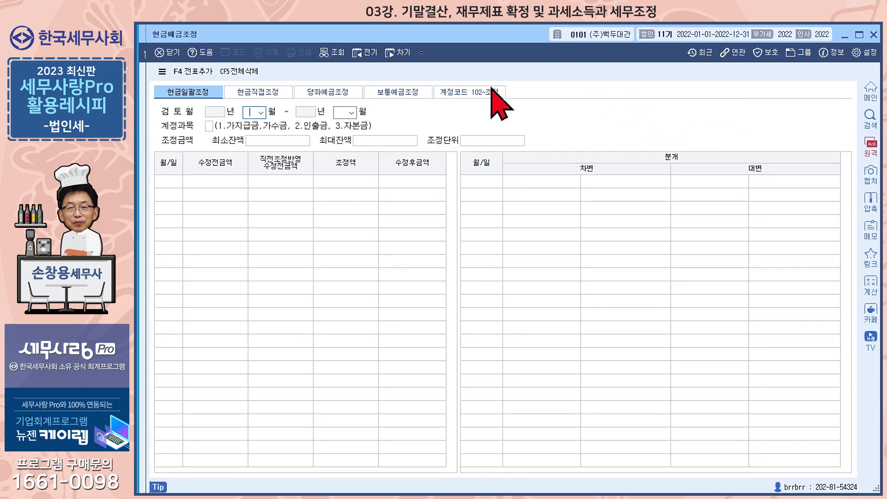
pyautogui.click(265, 95)
pyautogui.click(338, 95)
pyautogui.click(398, 92)
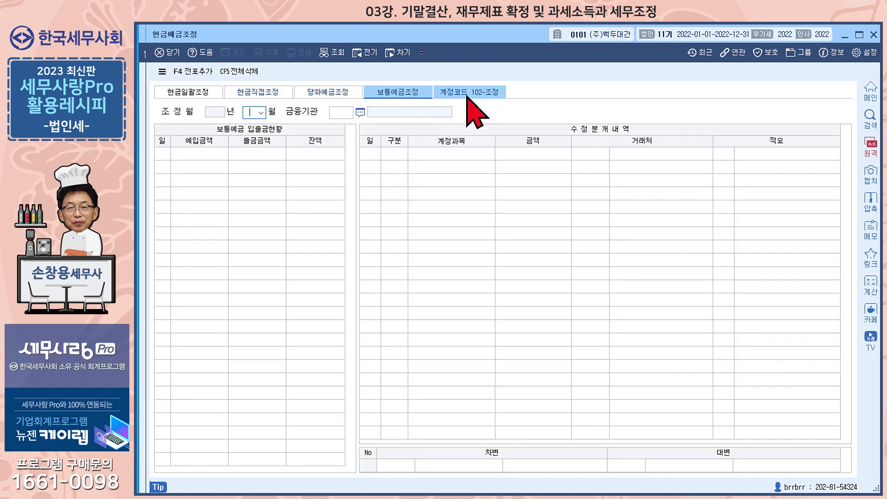
pyautogui.click(342, 92)
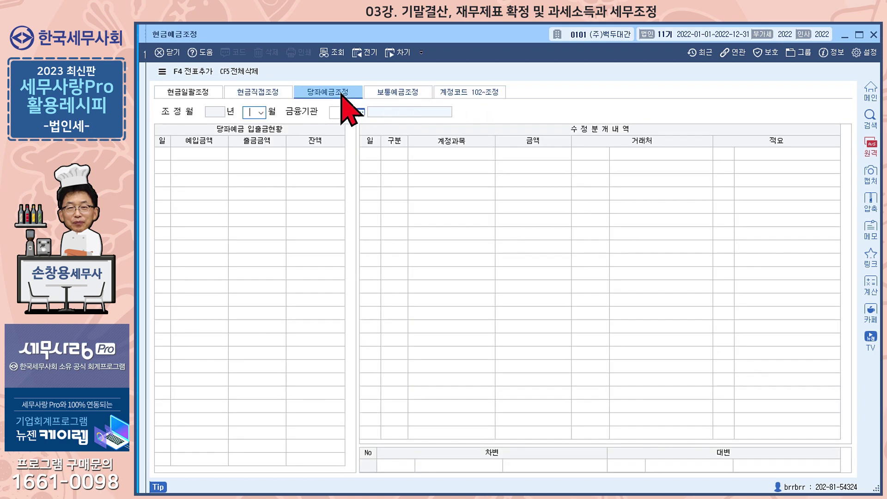
pyautogui.click(408, 95)
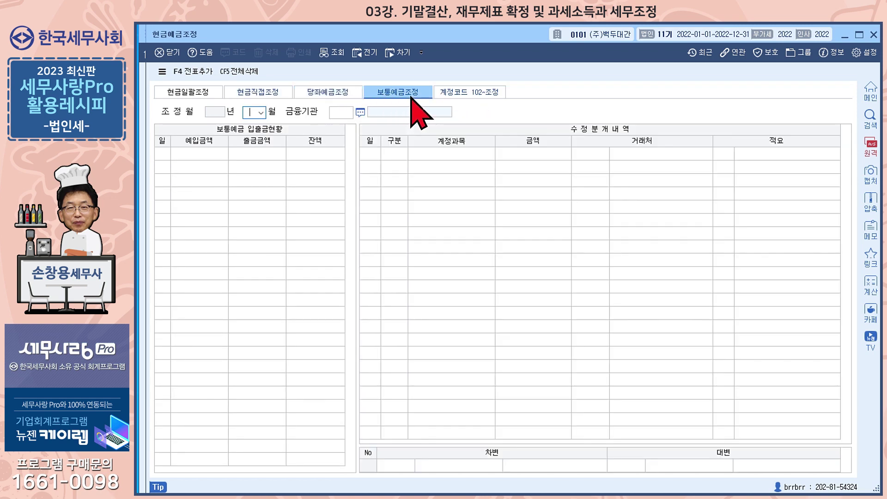
# Minimize the 현금예금조정 window, and briefly view 통장거래자동입력 before closing it.
pyautogui.click(844, 34)
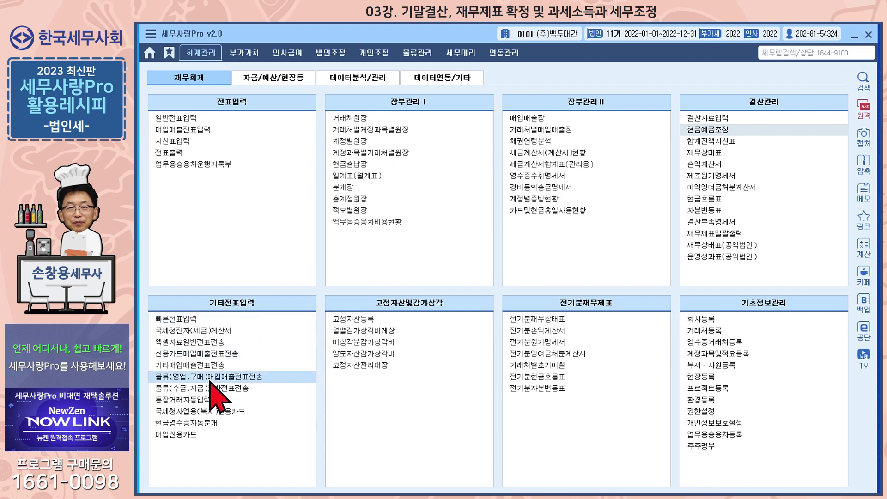
pyautogui.click(183, 401)
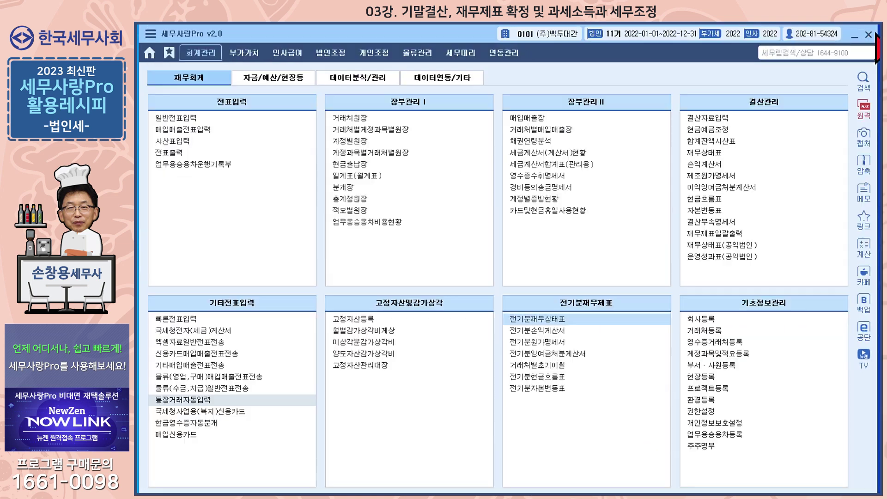
pyautogui.click(875, 33)
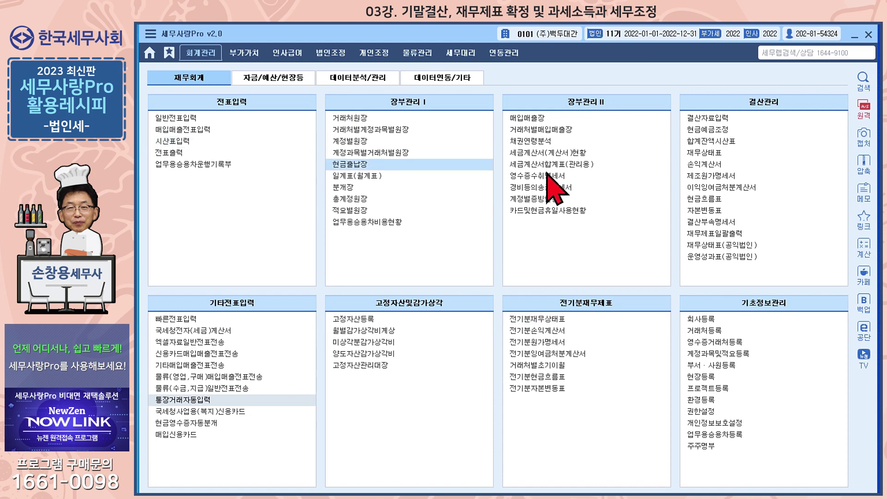
# Reopen 현금예금조정 and examine the 현금일괄조정 and 현금직접조정 pages, ending on 현금일괄조정.
pyautogui.click(714, 133)
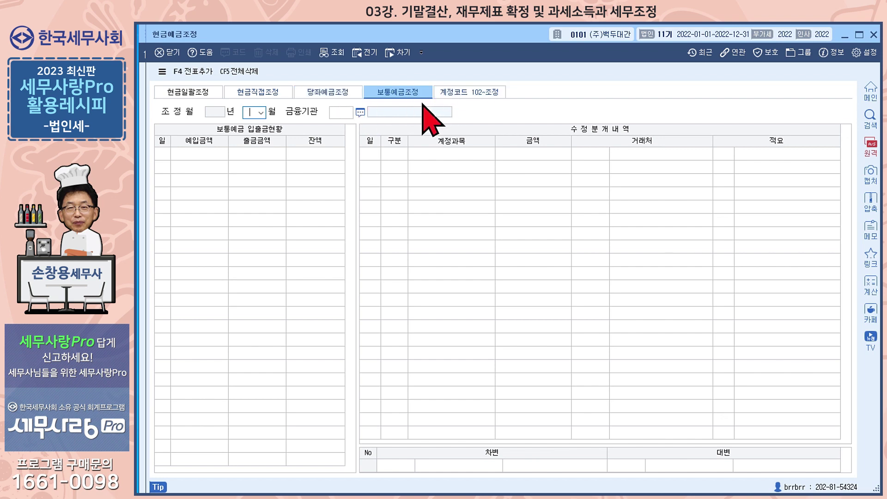
pyautogui.click(196, 94)
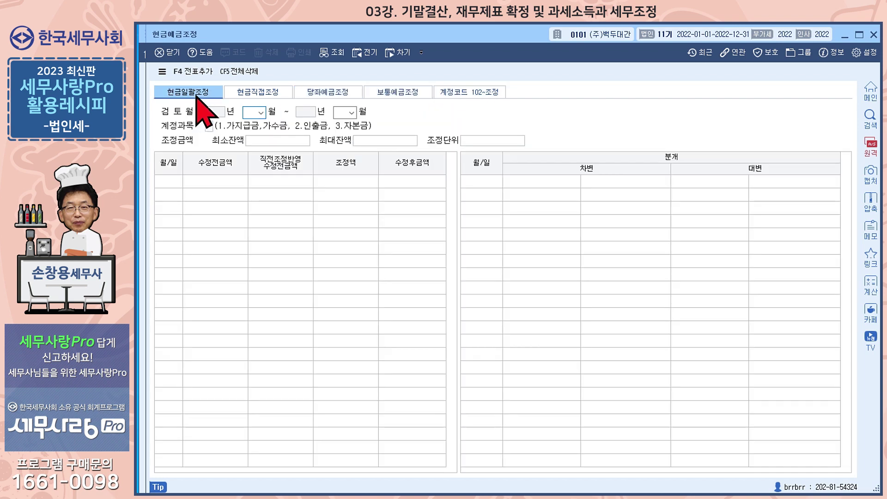
pyautogui.click(259, 95)
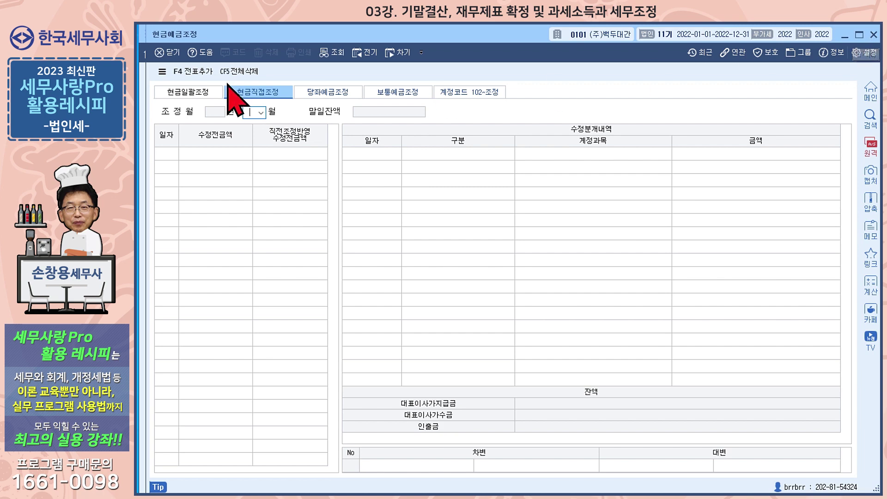
pyautogui.click(198, 92)
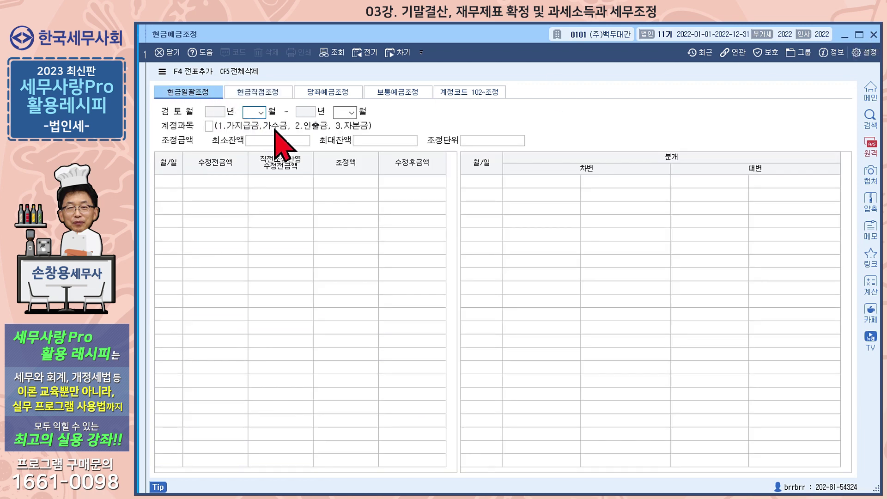
# Set the 현금일괄조정 review period to 2022-01 through 2022-12 and the adjustment account to 1 (가지급금, 가수금).
pyautogui.press('Return')
pyautogui.press('Return')
pyautogui.press('Return')
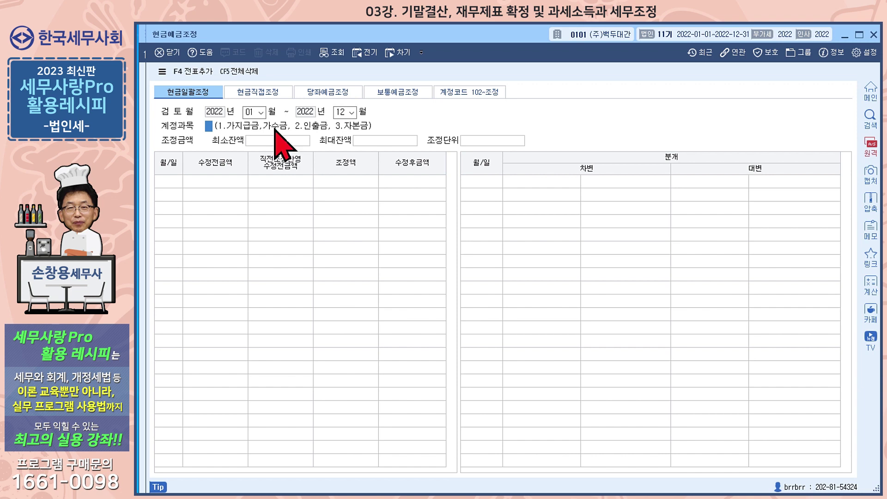
pyautogui.write('1')
pyautogui.press('Return')
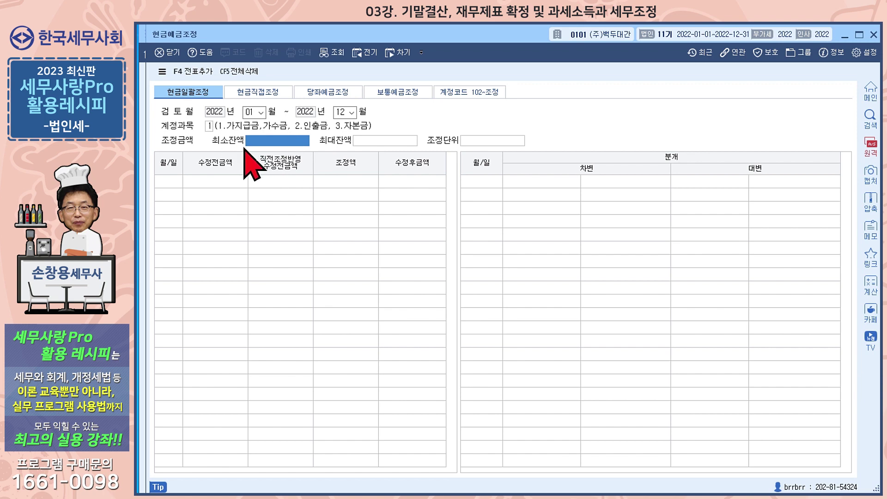
# Calculate the cash adjustments with minimum balance 1,000,000, maximum balance 5,000,000 and adjustment unit 2,000,000, review them, and close 현금예금조정.
pyautogui.write('1000000')
pyautogui.press('Return')
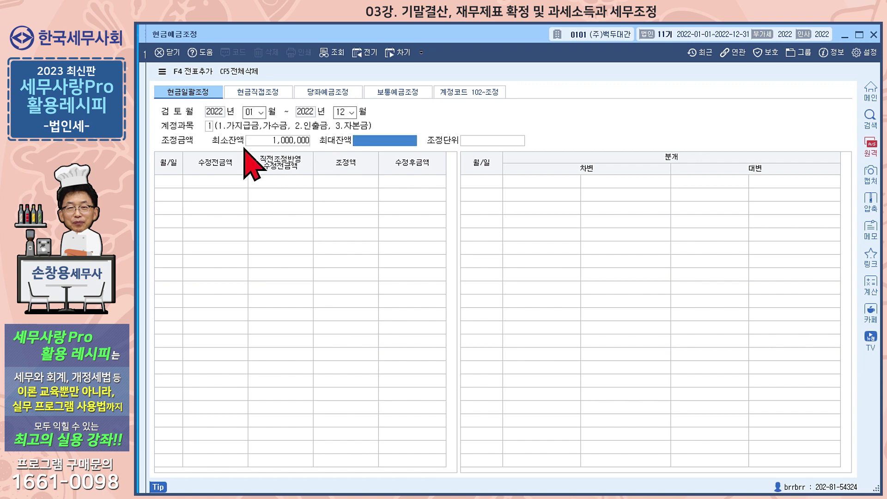
pyautogui.write('5000000')
pyautogui.press('Return')
pyautogui.write('2000000')
pyautogui.press('Return')
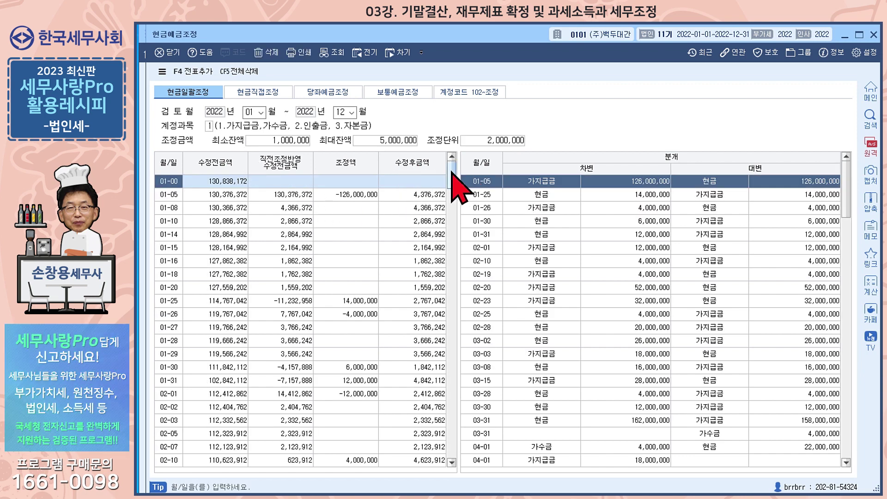
pyautogui.moveTo(452, 171)
pyautogui.mouseDown()
pyautogui.moveTo(457, 298)
pyautogui.moveTo(454, 163)
pyautogui.mouseUp()
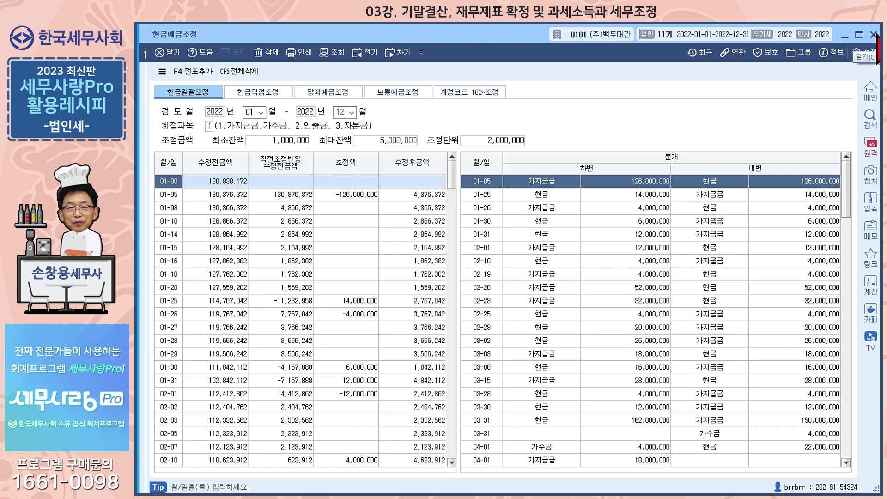
pyautogui.click(873, 35)
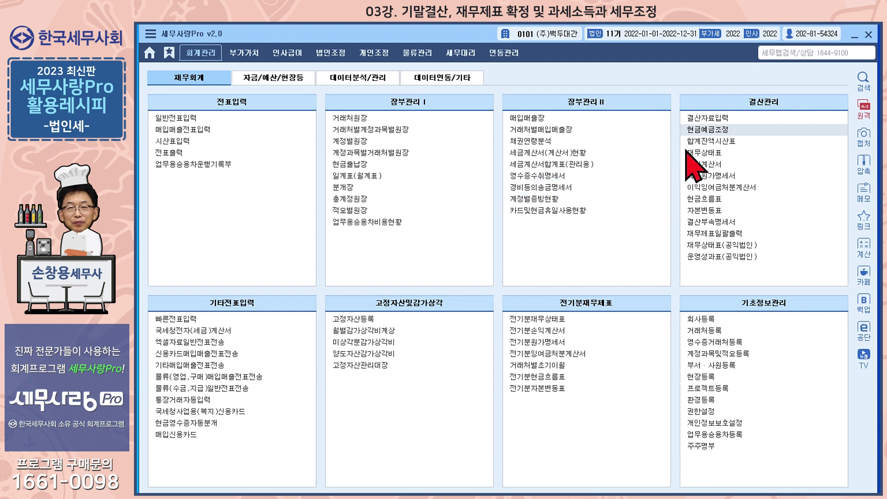
pyautogui.click(716, 118)
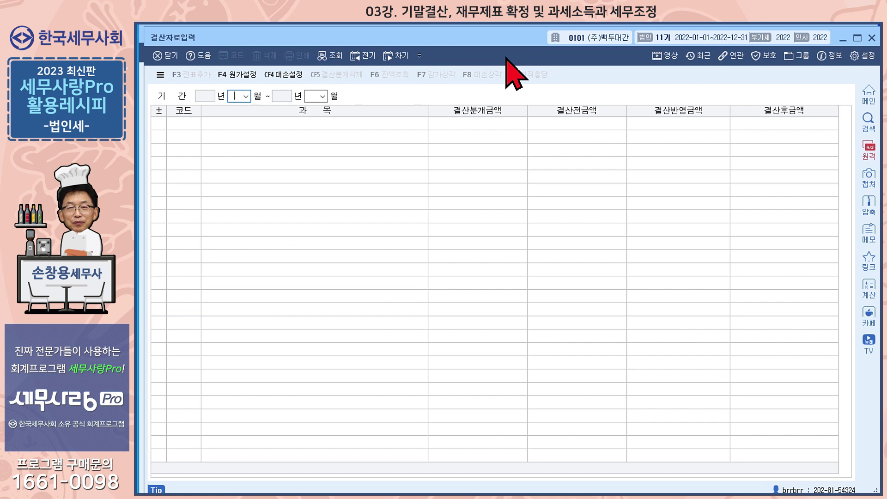
pyautogui.doubleClick(472, 42)
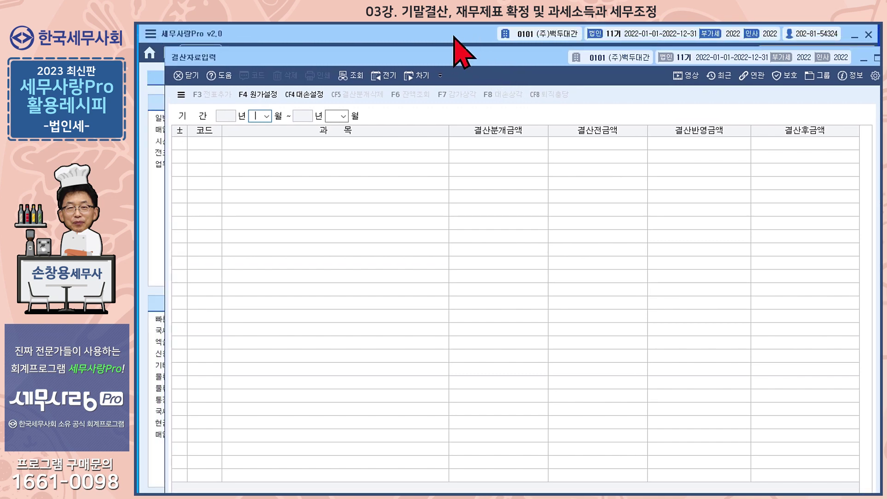
pyautogui.press('Escape')
# View the December 2022 vouchers in 일반전표입력 and close the window.
pyautogui.click(188, 120)
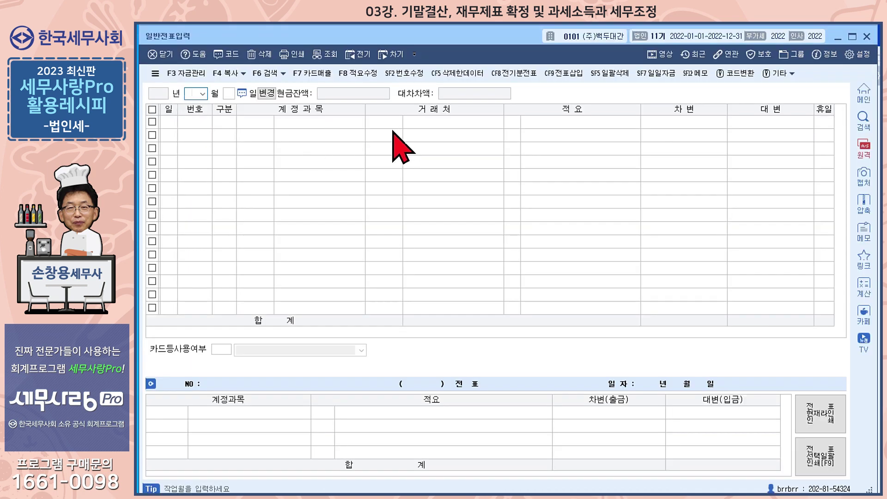
pyautogui.write('12')
pyautogui.press('Return')
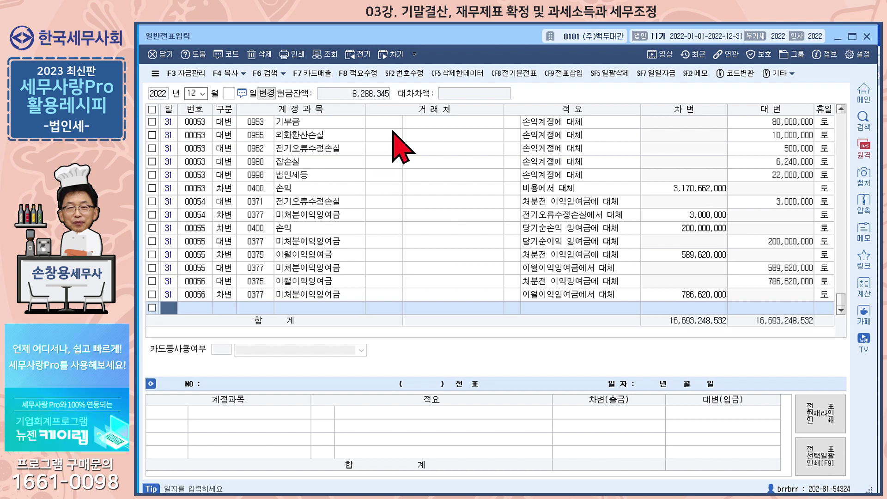
pyautogui.click(867, 37)
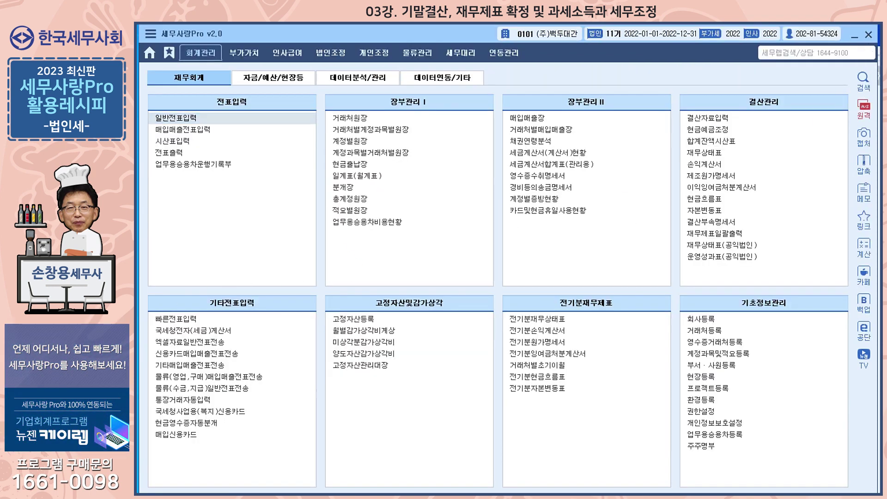
# Open 결산자료입력 for January to December 2022, load the previously entered data to review it, and close the window.
pyautogui.click(707, 117)
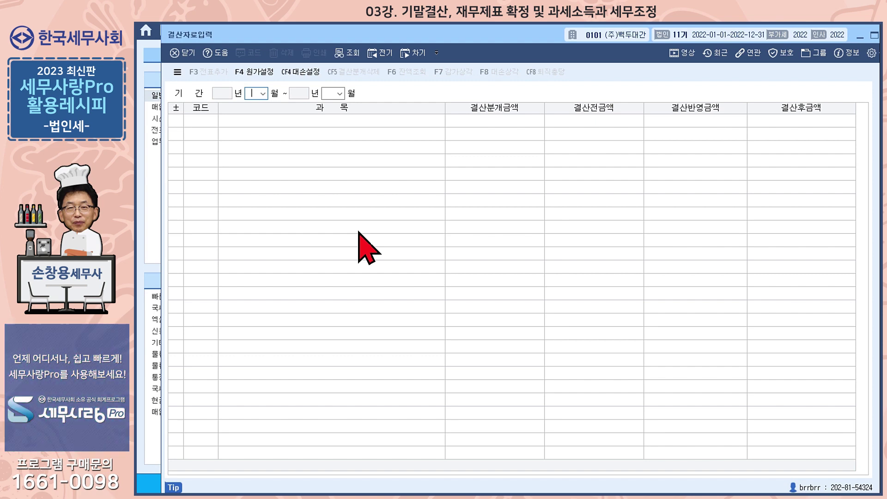
pyautogui.write('1')
pyautogui.press('Return')
pyautogui.write('12')
pyautogui.press('Return')
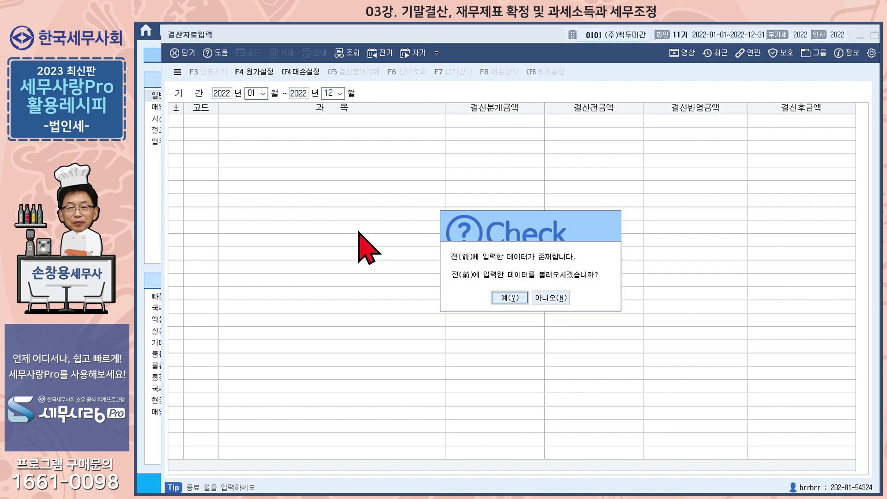
pyautogui.click(505, 299)
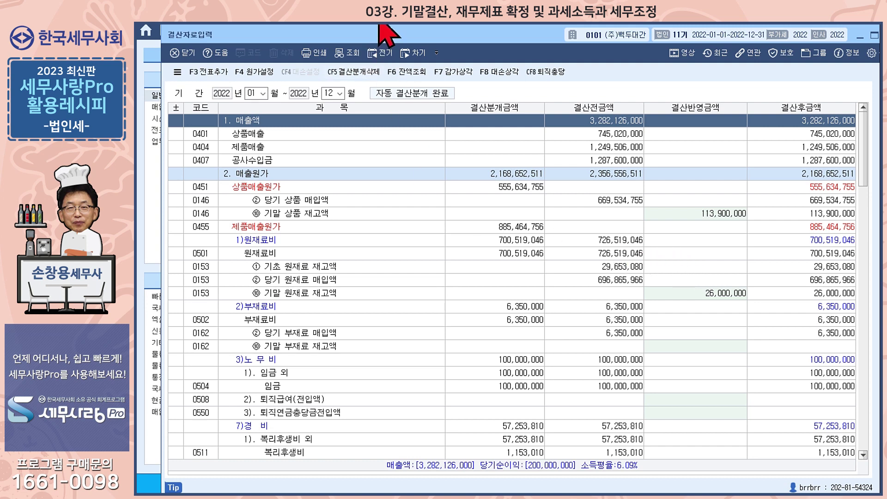
pyautogui.press('Escape')
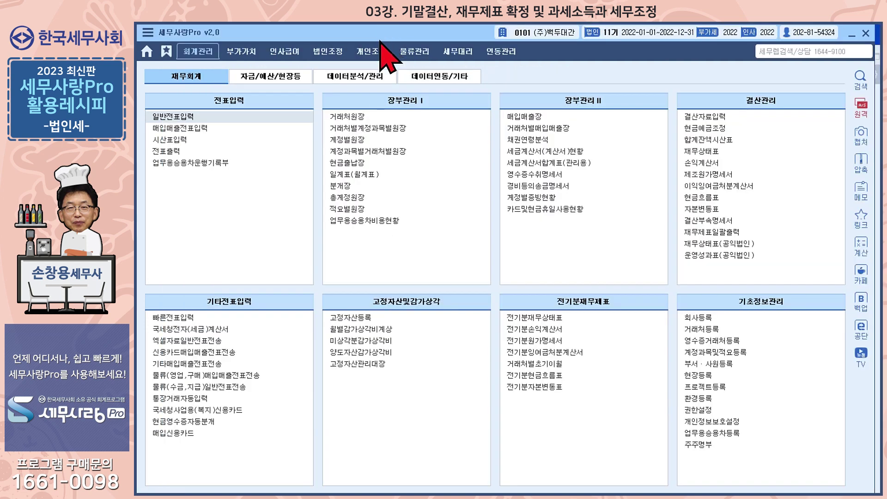
# In 일반전표입력 for December 2022, bulk-delete the closing entries (결산분개) and profit-and-loss entries (손익분개), and close the window.
pyautogui.click(180, 119)
pyautogui.write('12')
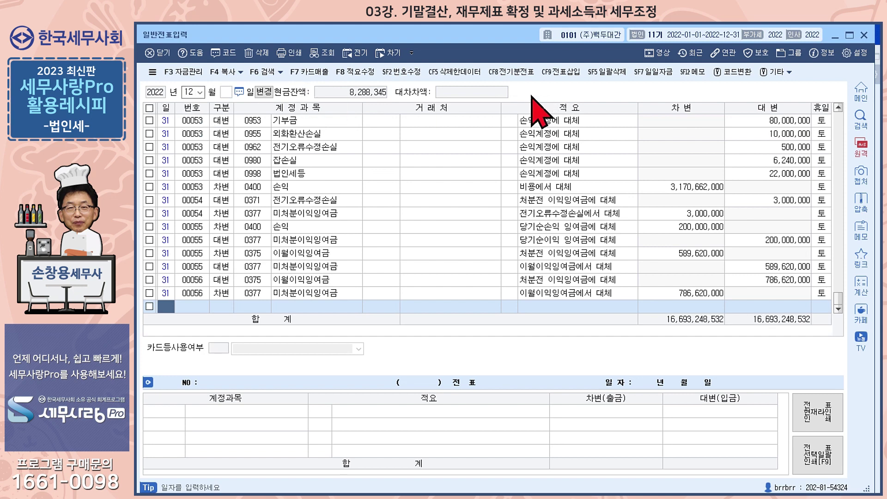
pyautogui.click(615, 75)
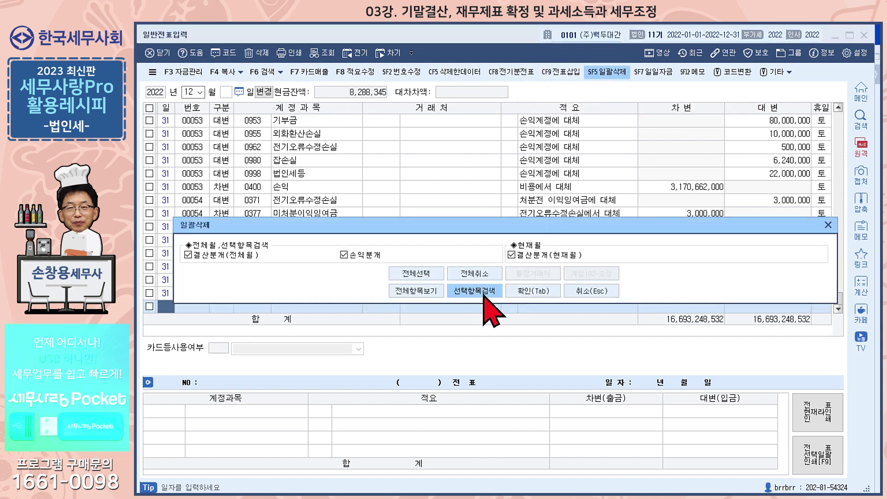
pyautogui.click(532, 291)
pyautogui.click(479, 335)
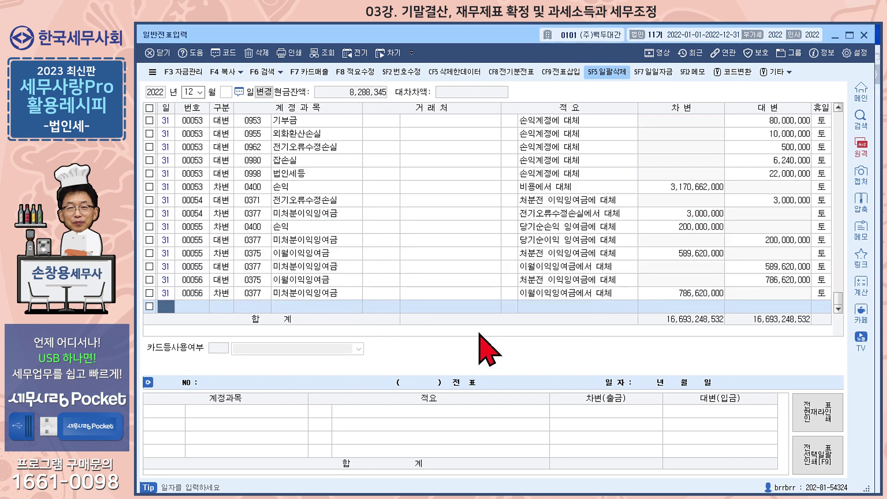
pyautogui.click(262, 53)
pyautogui.click(469, 293)
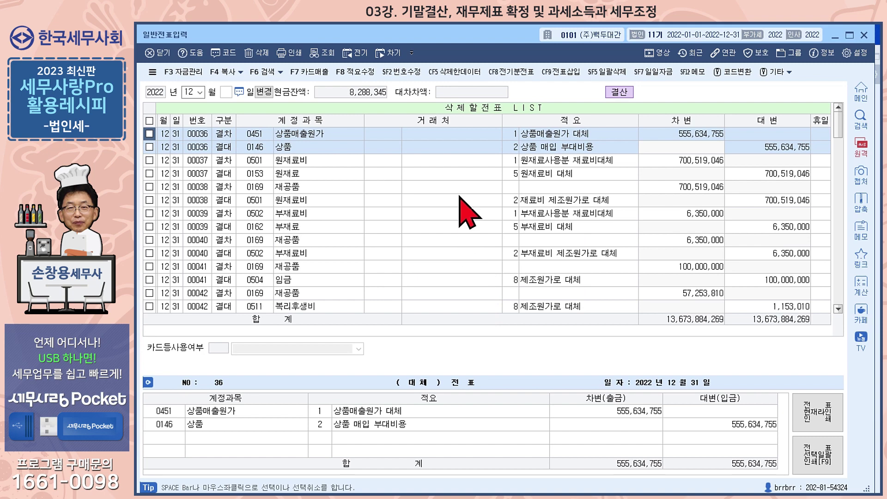
pyautogui.click(865, 36)
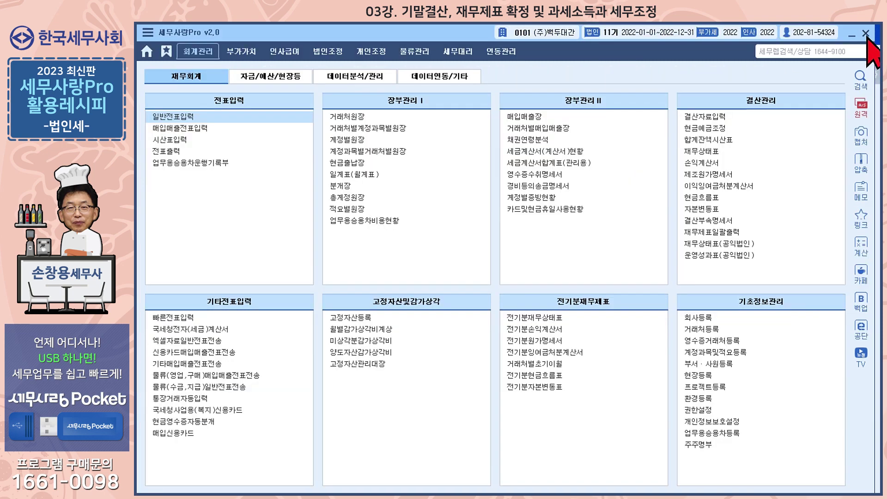
# Open 합계잔액시산표 as of 2022-12-31 and examine the sales, 제조원가, 도급원가 and 판매비및일반관리비 accounts.
pyautogui.click(712, 142)
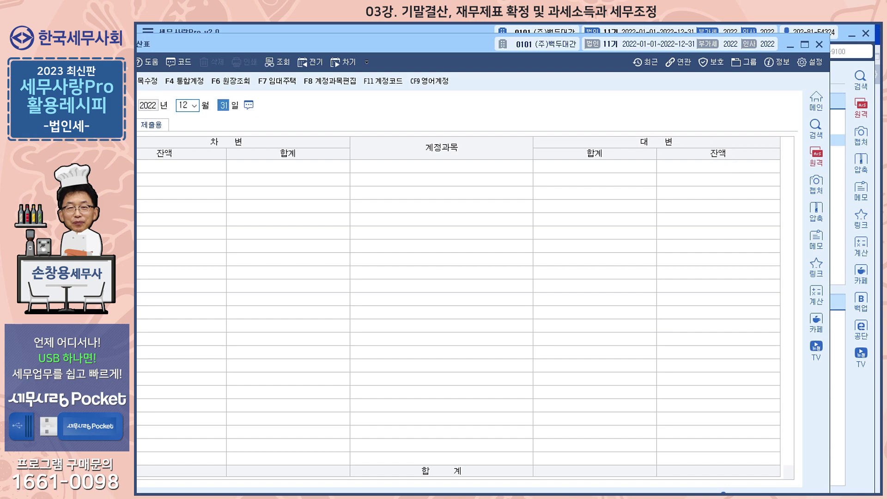
pyautogui.moveTo(415, 43); pyautogui.dragTo(468, 28)
pyautogui.scroll(-10, 507, 151)
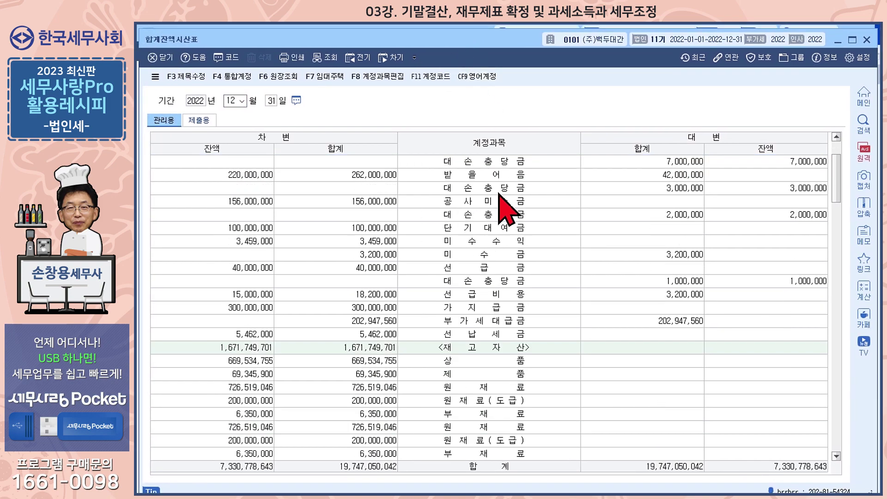
pyautogui.scroll(-15, 501, 204)
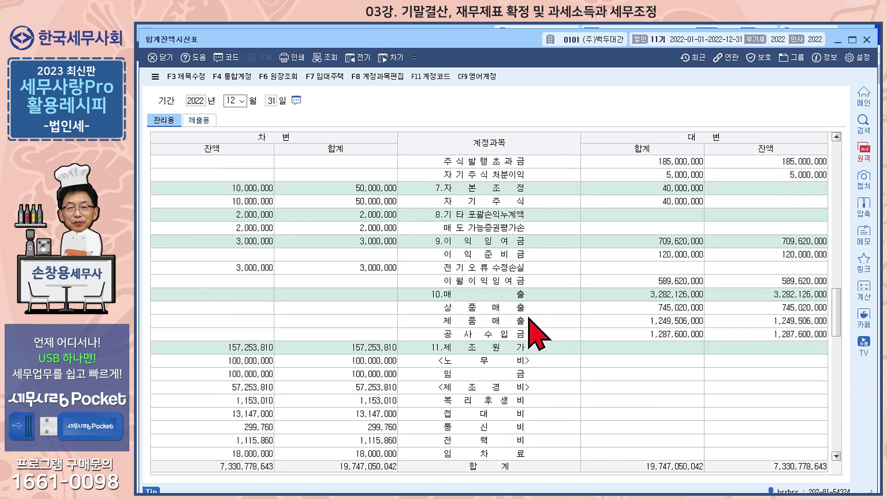
pyautogui.scroll(-3, 489, 386)
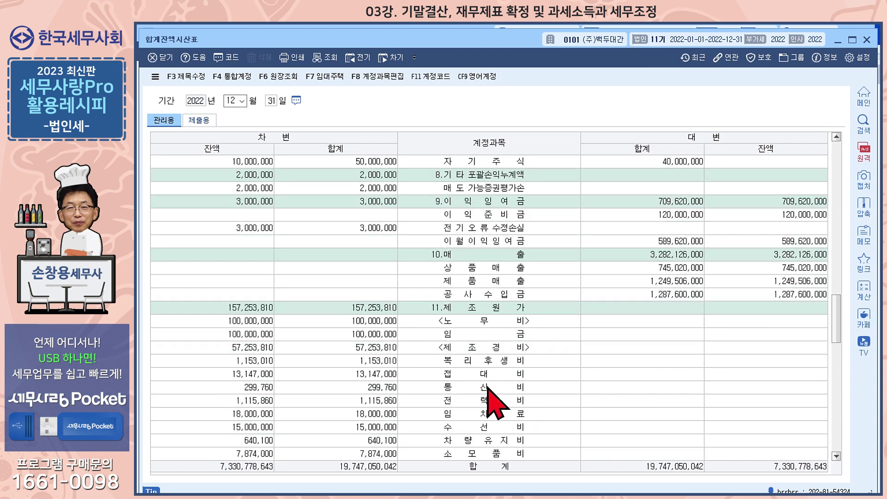
pyautogui.scroll(-7, 489, 387)
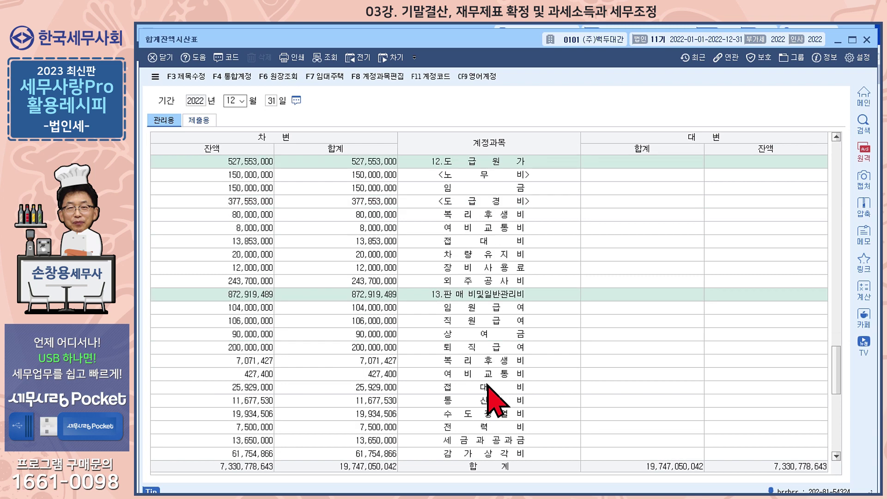
pyautogui.scroll(6, 490, 383)
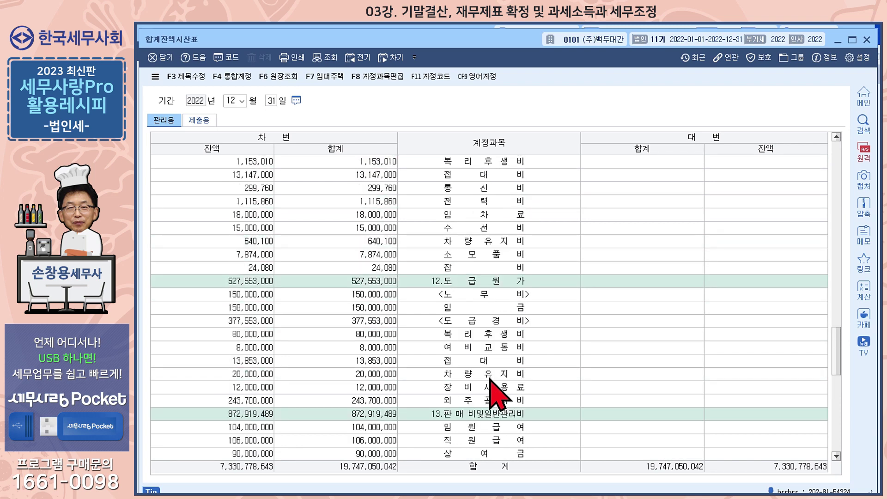
pyautogui.scroll(1, 497, 390)
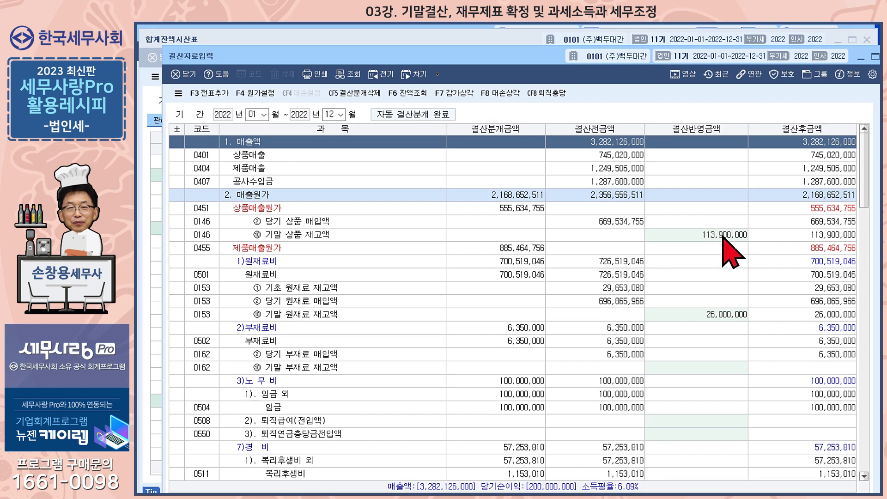
# Check the closing merchandise and raw-material inventories in 결산자료입력 and add the closing entries to the general vouchers.
pyautogui.click(722, 235)
pyautogui.click(717, 315)
pyautogui.scroll(-4, 718, 317)
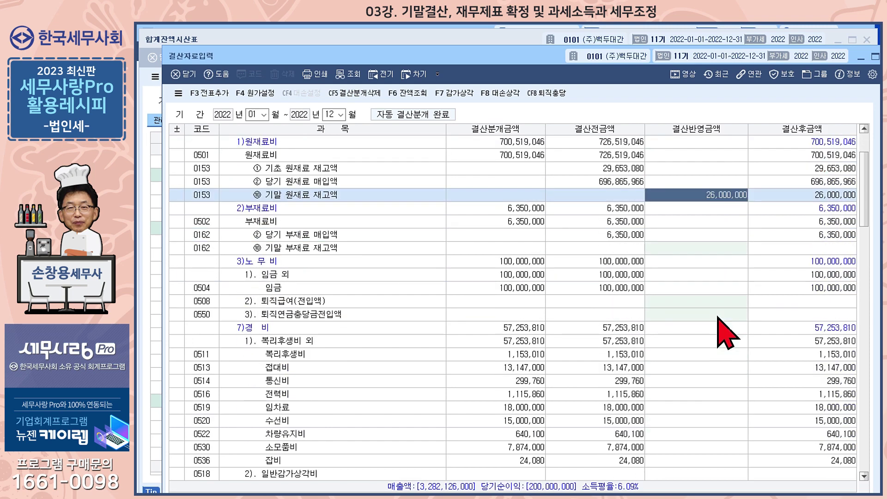
pyautogui.scroll(-3, 673, 327)
pyautogui.scroll(3, 668, 323)
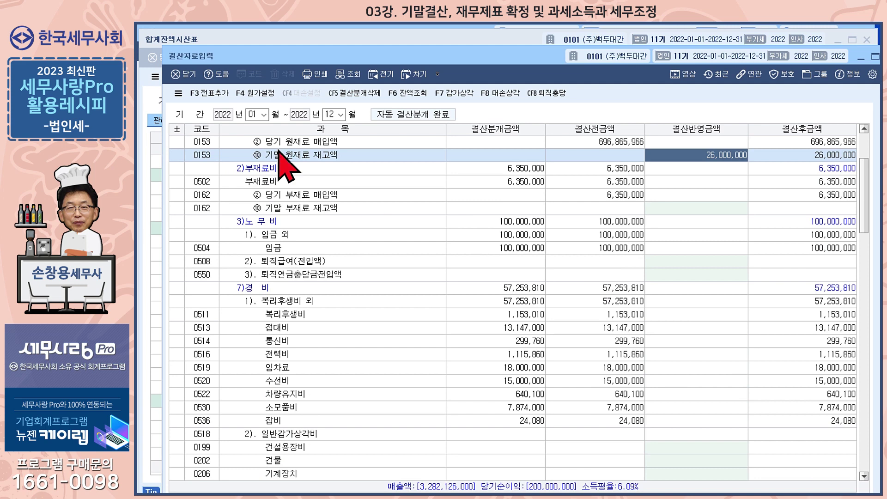
pyautogui.click(206, 93)
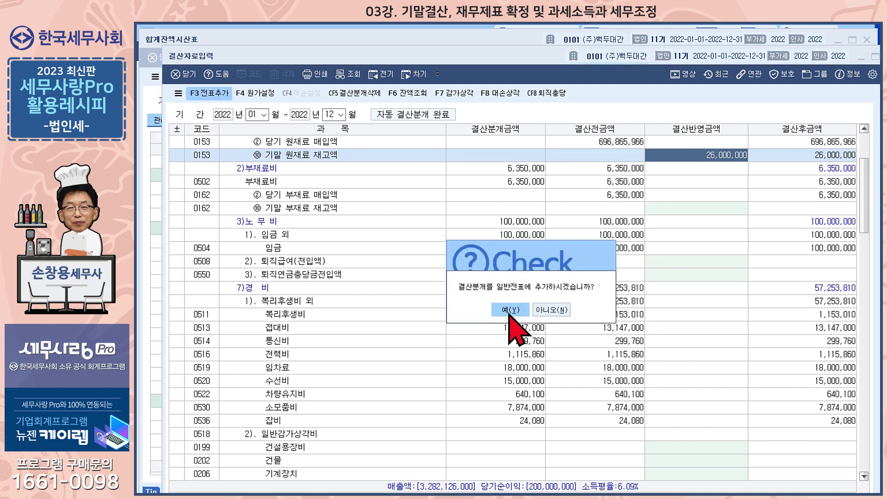
pyautogui.click(511, 309)
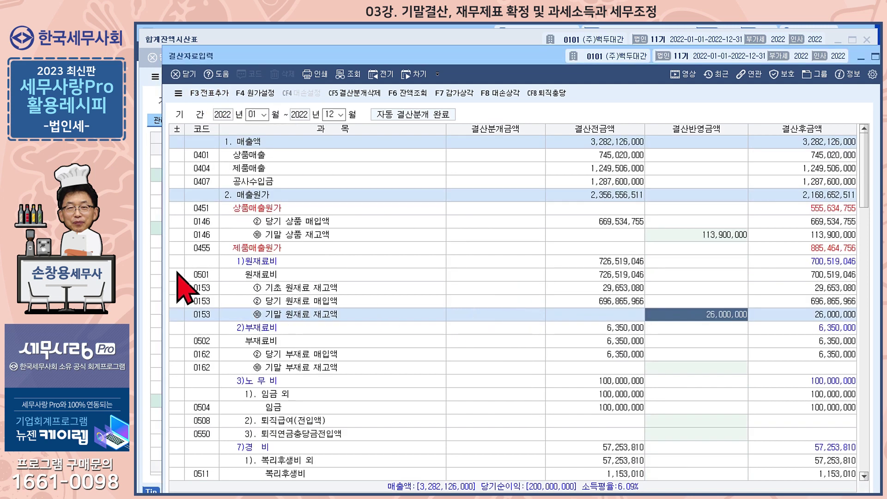
# Close 합계잔액시산표 and regenerate the closing entries from 결산자료입력 into the general vouchers, replacing the existing ones.
pyautogui.click(152, 277)
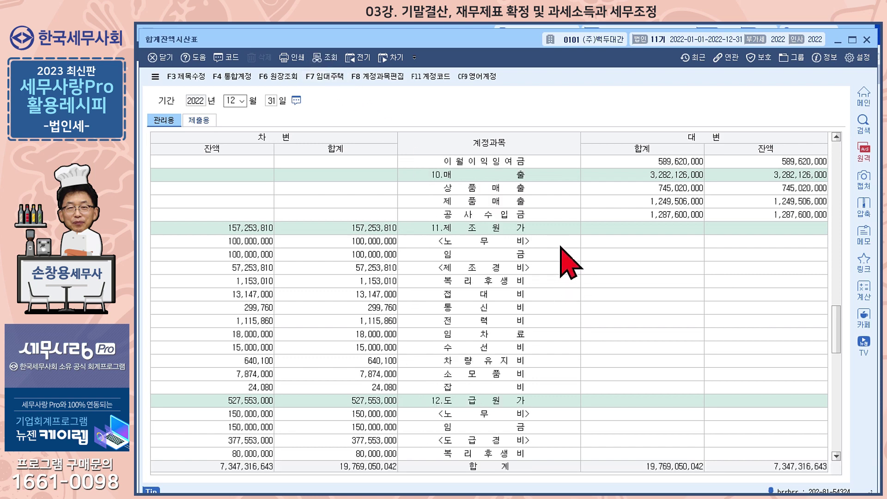
pyautogui.click(867, 39)
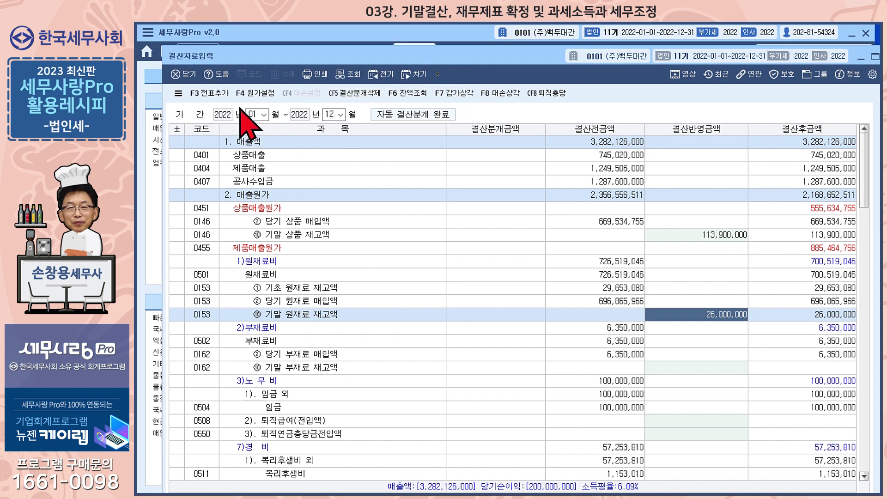
pyautogui.click(214, 94)
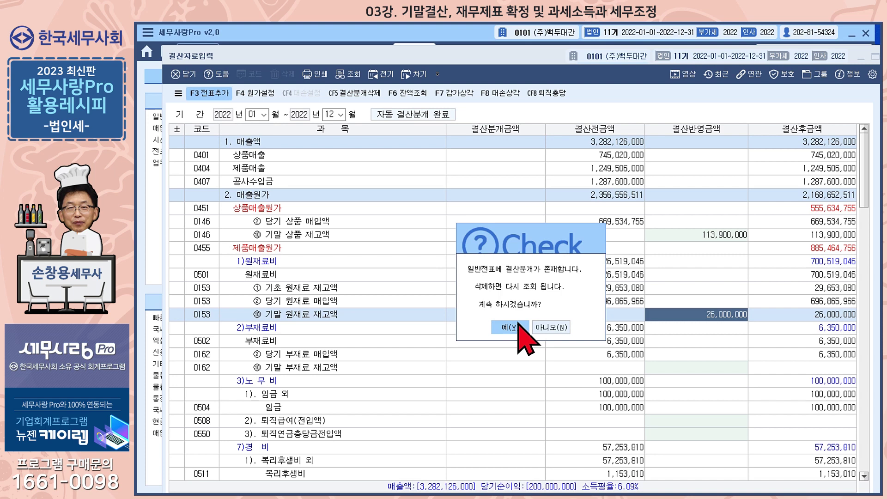
pyautogui.click(514, 328)
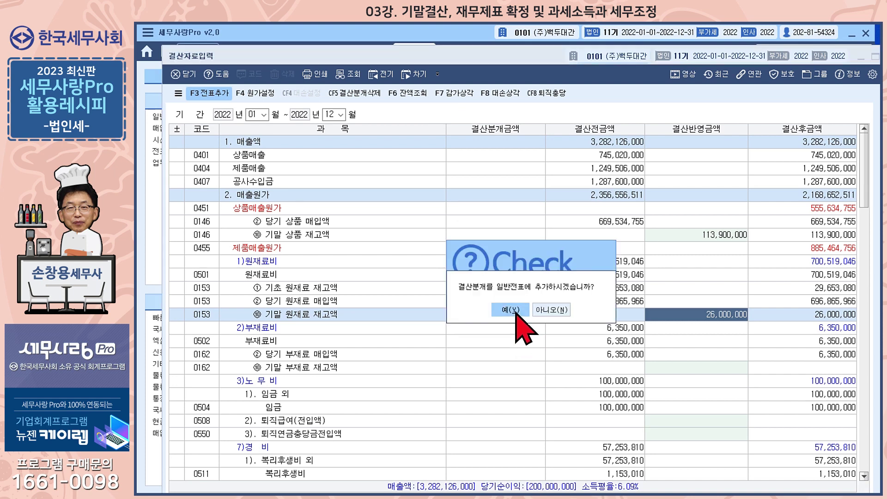
pyautogui.click(515, 310)
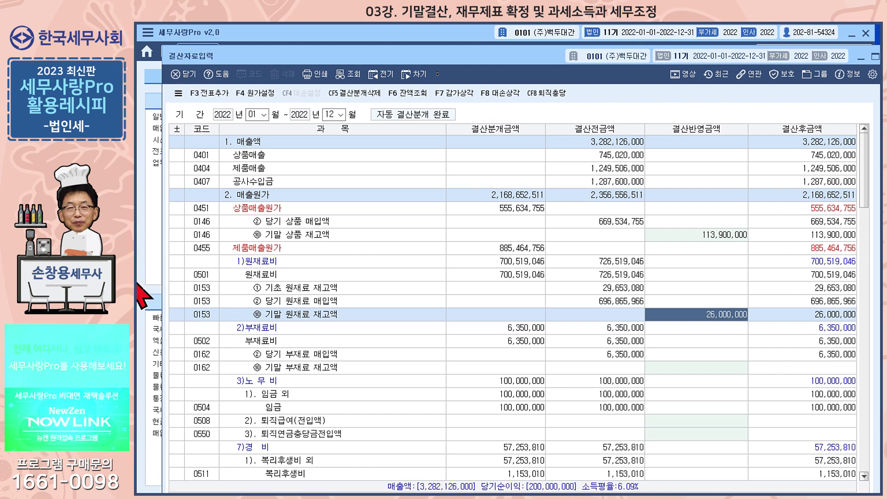
pyautogui.press('Escape')
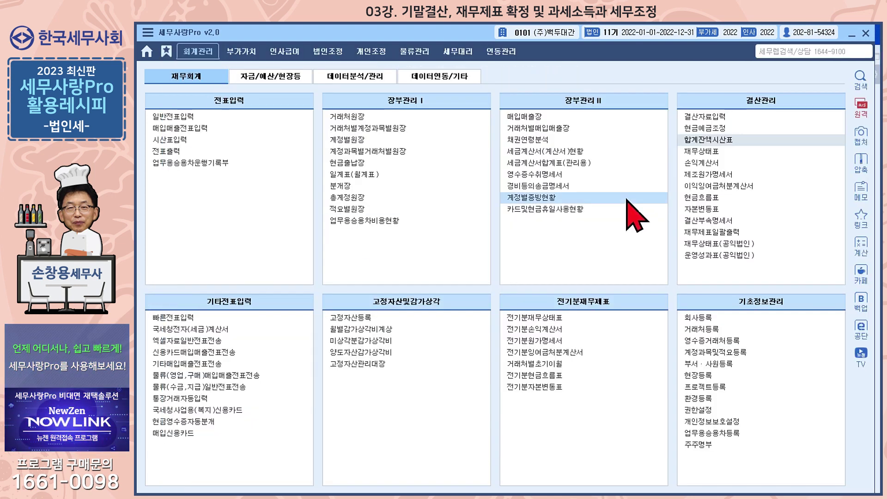
# Open 합계잔액시산표 as of 2022-12-31, examine the 매출원가, 제조원가 and 도급원가 accounts, and return to the main menu.
pyautogui.click(710, 140)
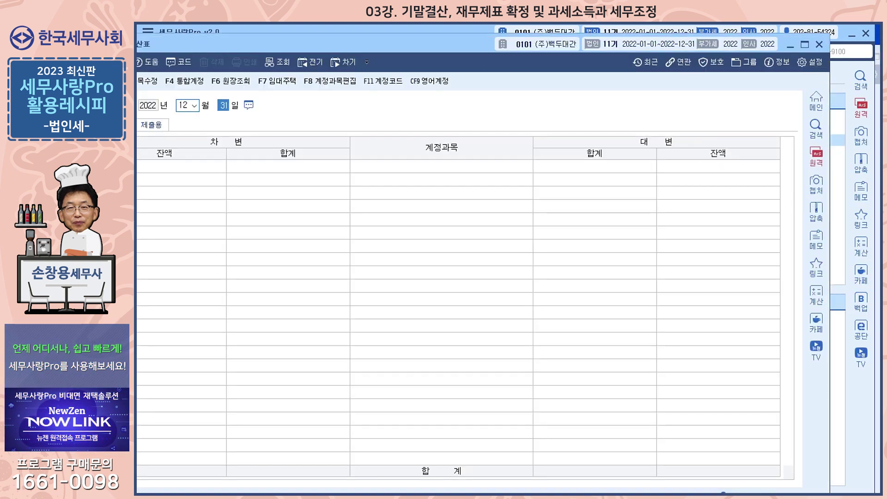
pyautogui.moveTo(447, 46); pyautogui.dragTo(510, 37)
pyautogui.scroll(-15, 536, 266)
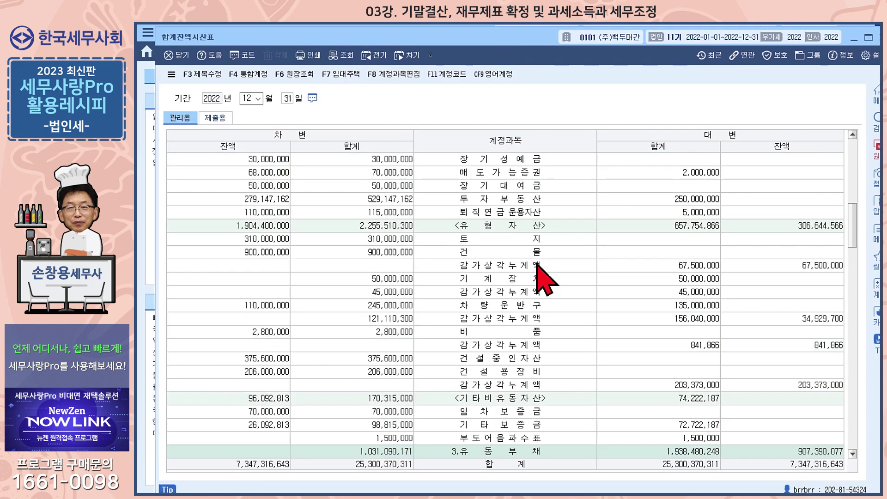
pyautogui.scroll(-3, 538, 267)
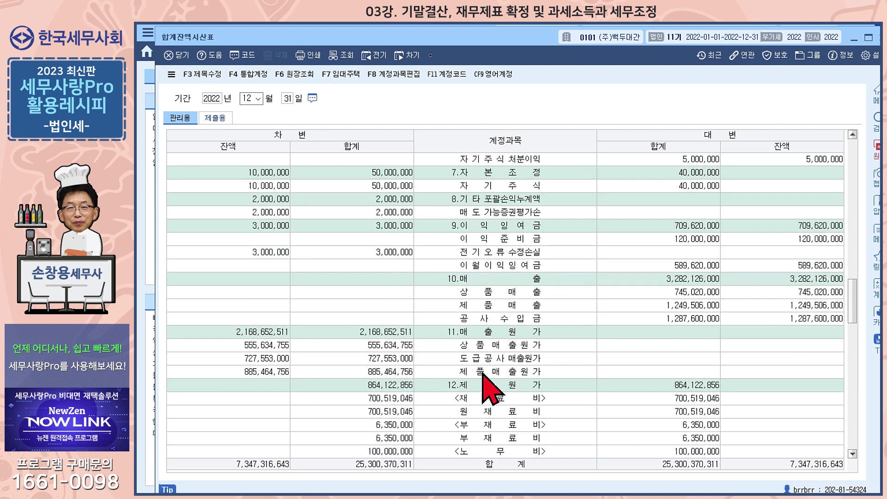
pyautogui.scroll(-3, 483, 374)
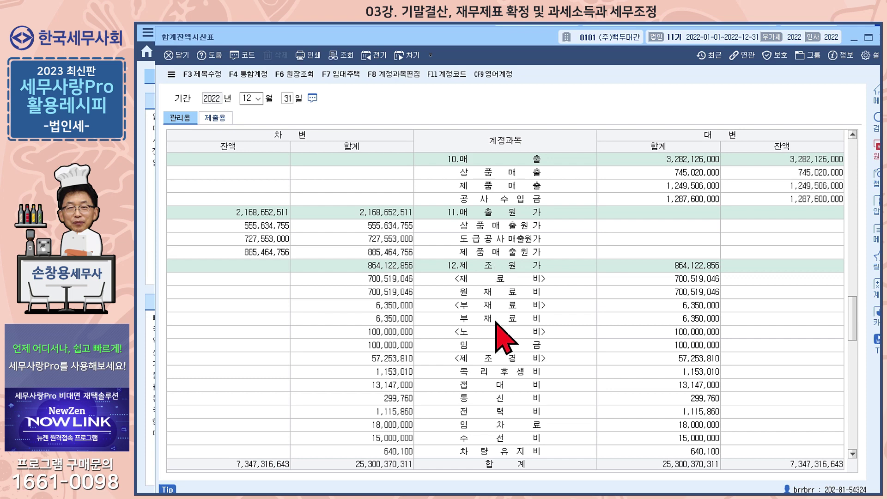
pyautogui.scroll(-1, 501, 335)
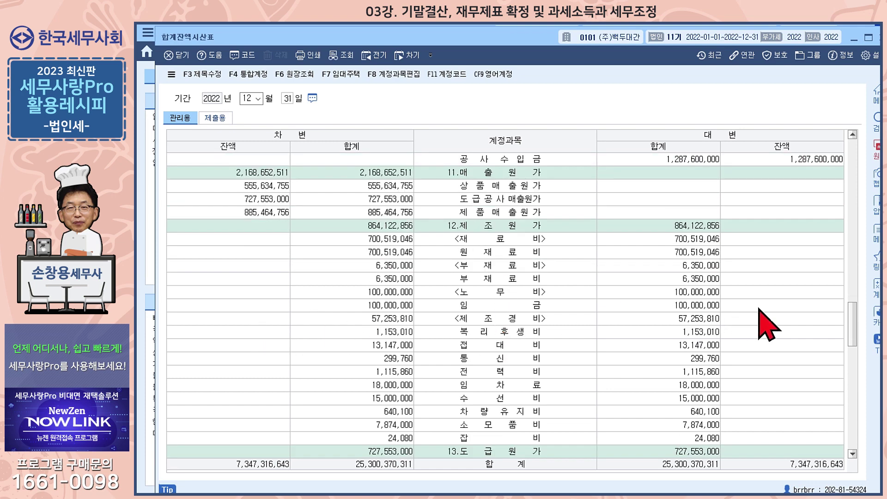
pyautogui.scroll(-5, 763, 319)
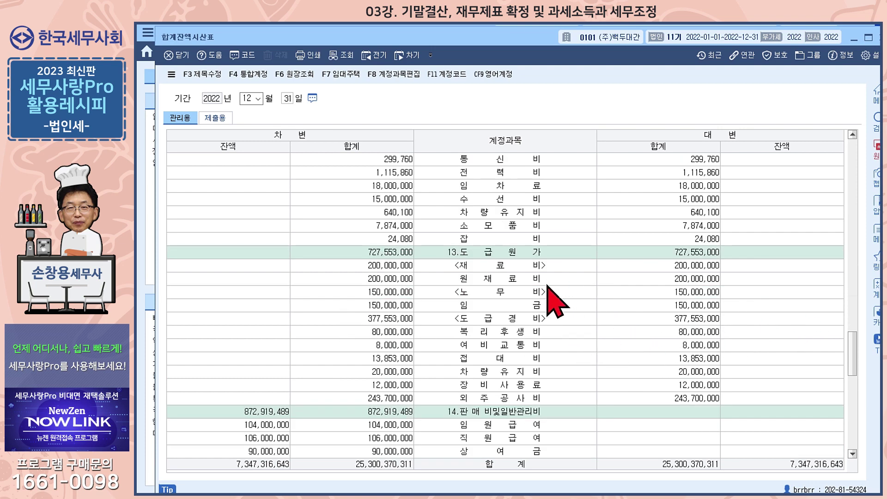
pyautogui.doubleClick(529, 41)
pyautogui.click(480, 28)
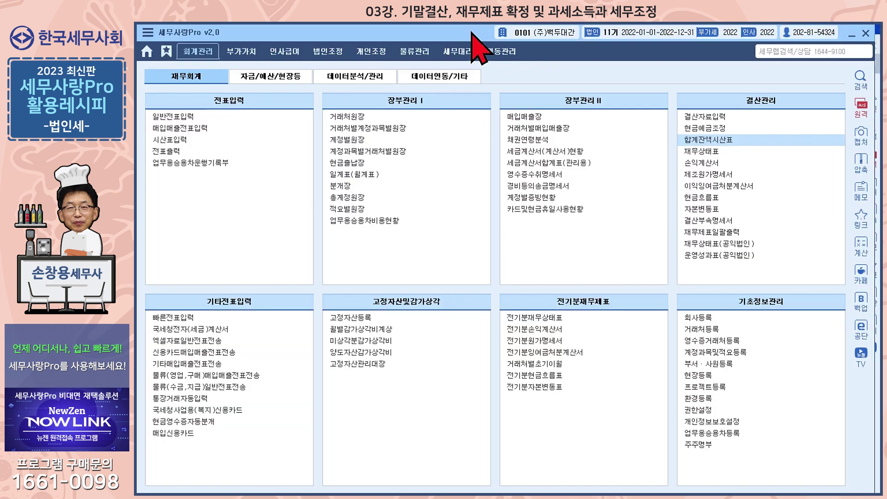
# View the 제조원가명세서 and the 손익계산서 for December 2022, close both, and return to 결산자료입력.
pyautogui.click(725, 177)
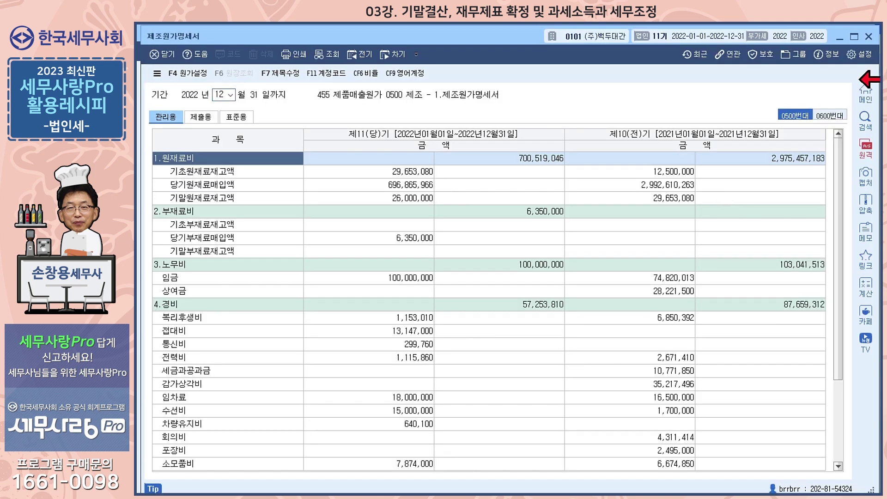
pyautogui.click(869, 37)
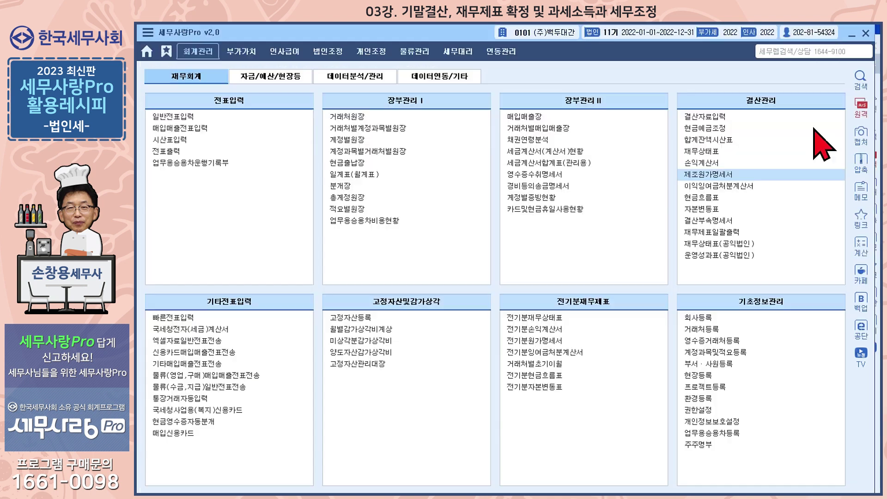
pyautogui.click(709, 164)
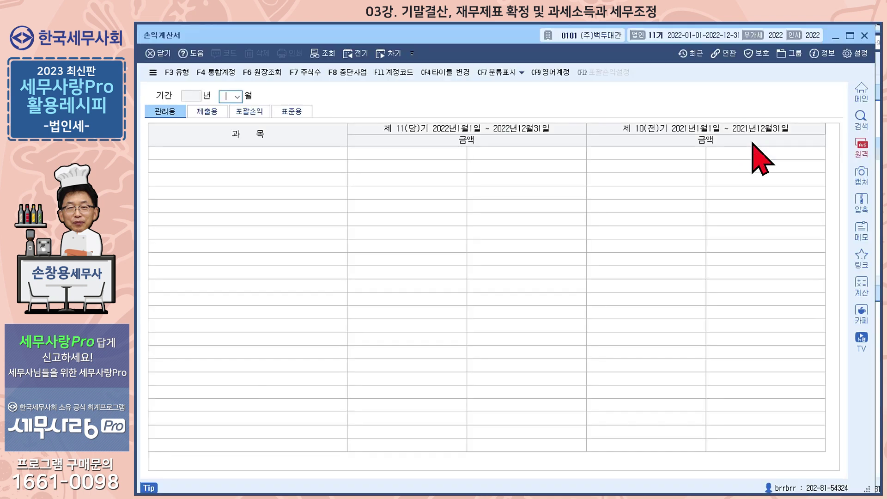
pyautogui.scroll(-10, 751, 157)
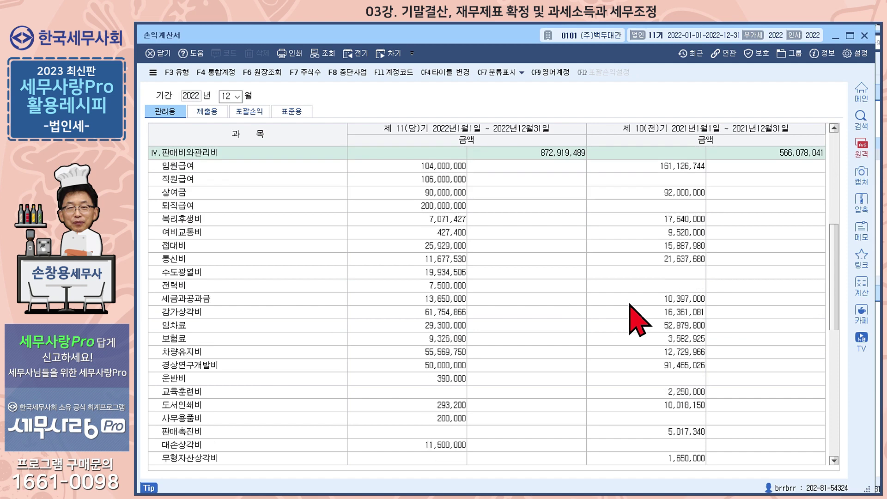
pyautogui.click(864, 36)
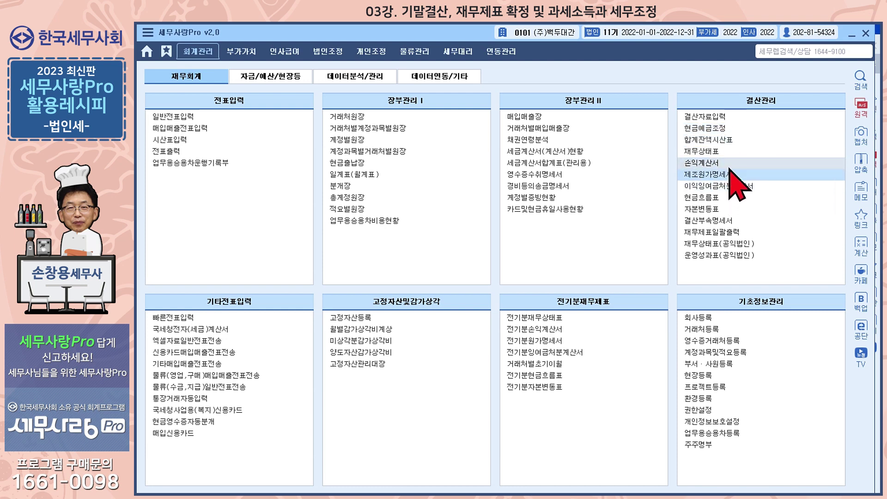
pyautogui.click(716, 119)
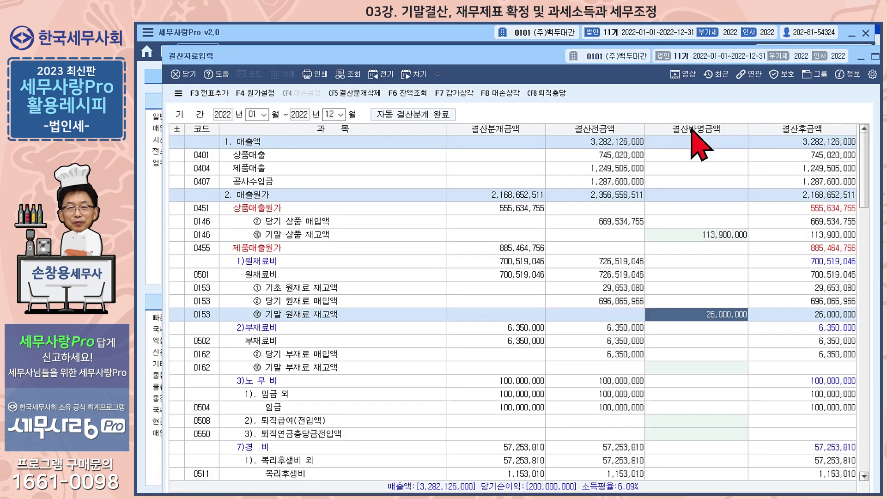
# Review the closing inventory and manufacturing expense amounts in 결산자료입력 and open the 감가상각 closing adjustments.
pyautogui.doubleClick(547, 59)
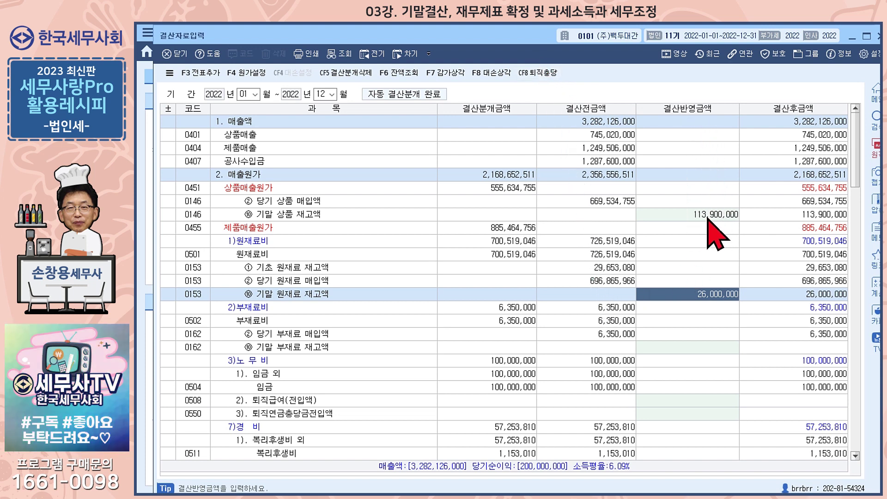
pyautogui.scroll(-6, 714, 234)
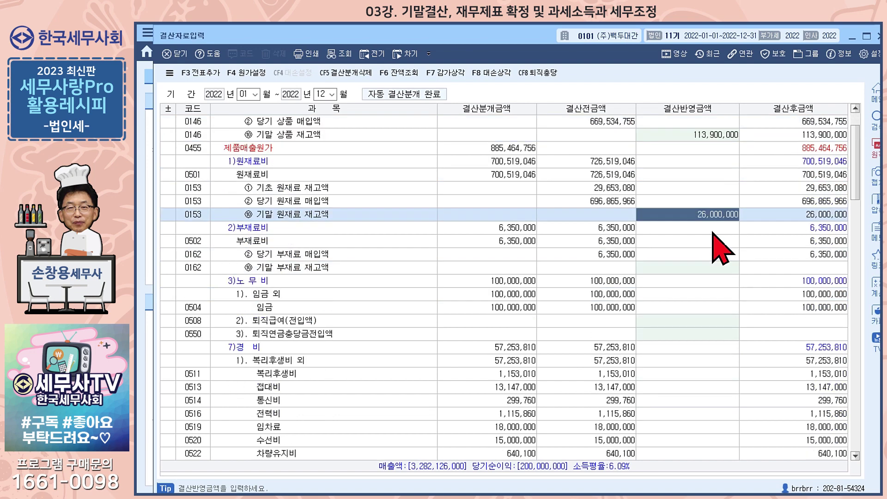
pyautogui.scroll(-3, 719, 247)
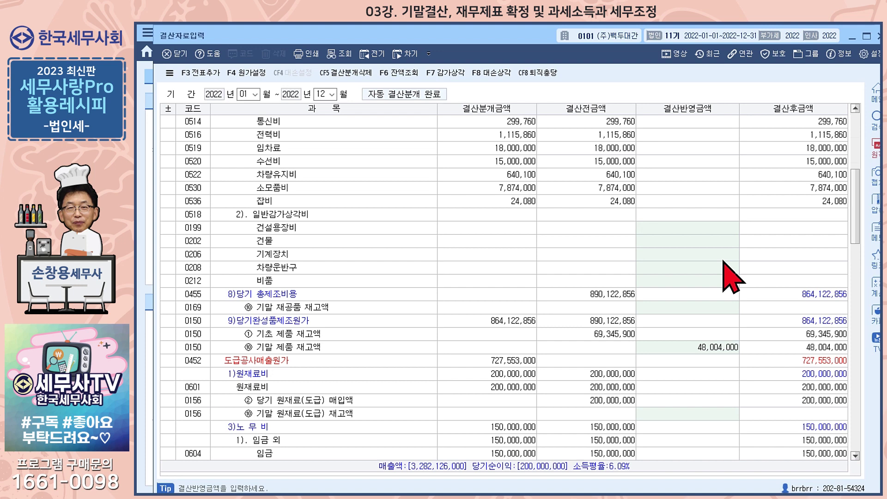
pyautogui.click(447, 73)
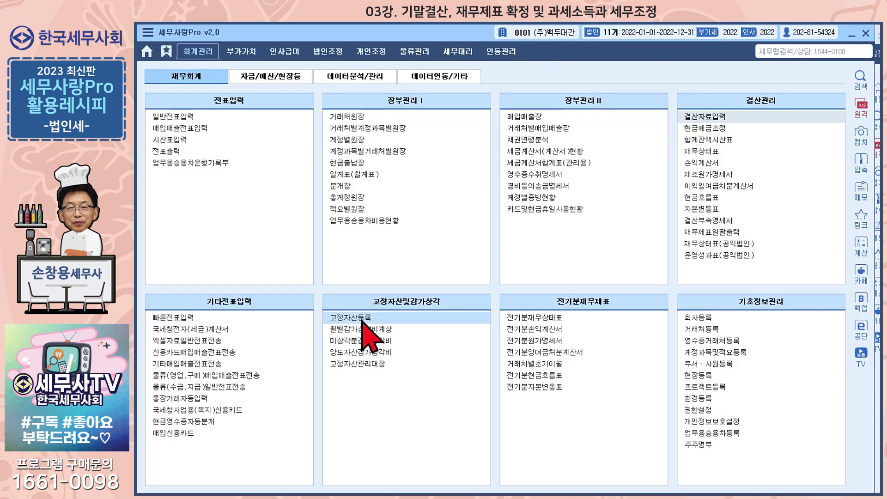
# View the depreciation details of the 건설용장비 asset 포크레인 in 고정자산등록, and return to the 감가상각 adjustments.
pyautogui.click(363, 319)
pyautogui.moveTo(458, 194); pyautogui.dragTo(464, 50)
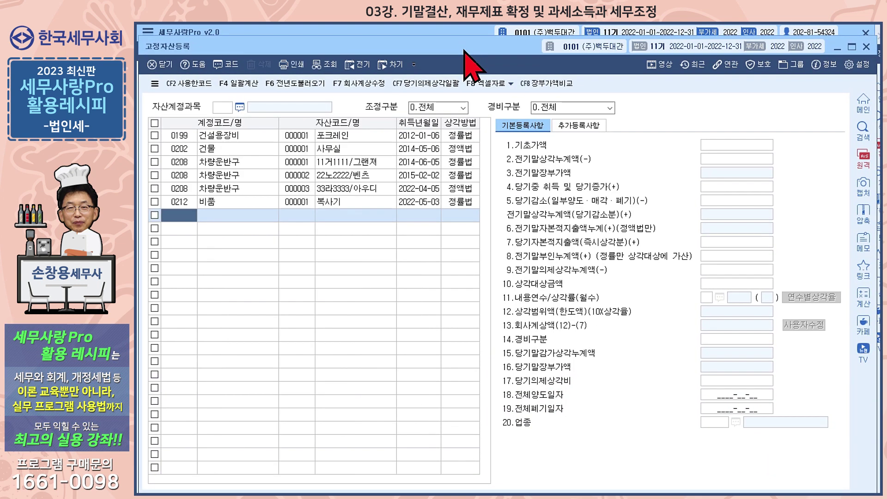
pyautogui.click(295, 136)
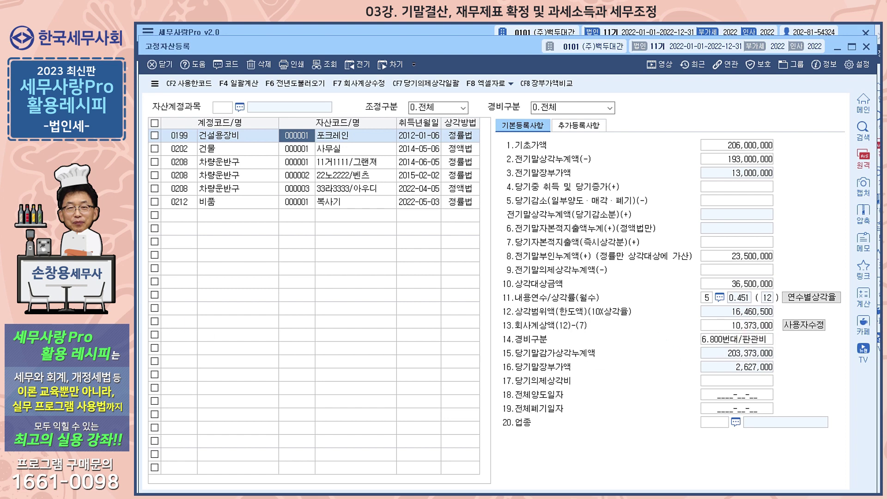
pyautogui.press('Escape')
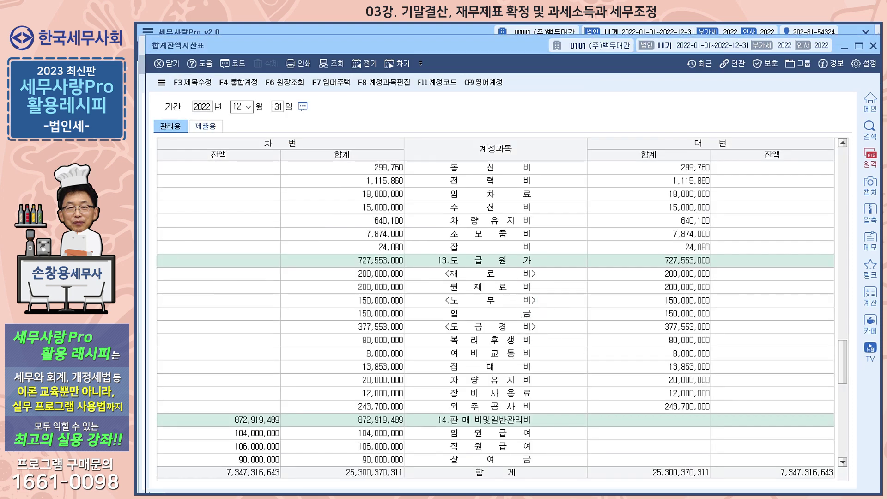
pyautogui.press('Escape')
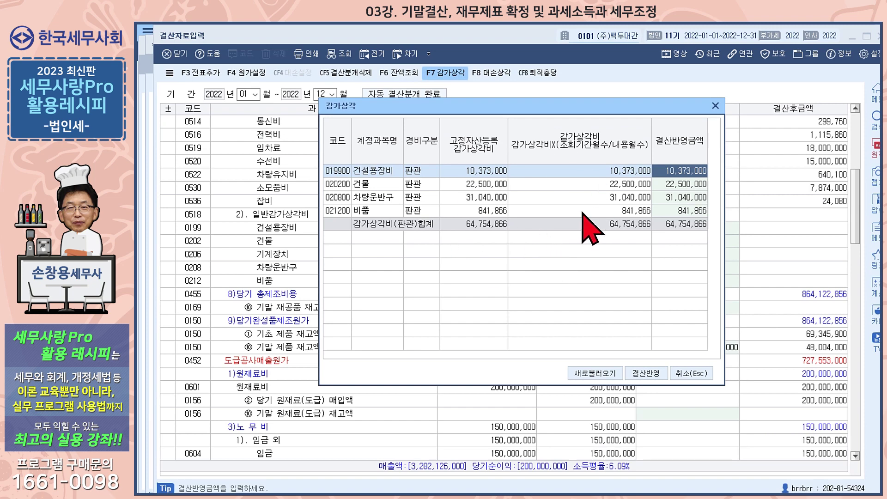
# Apply the registered depreciation to the closing amounts and check the 감가상각비 rows under 판매비와 일반관리비.
pyautogui.click(647, 373)
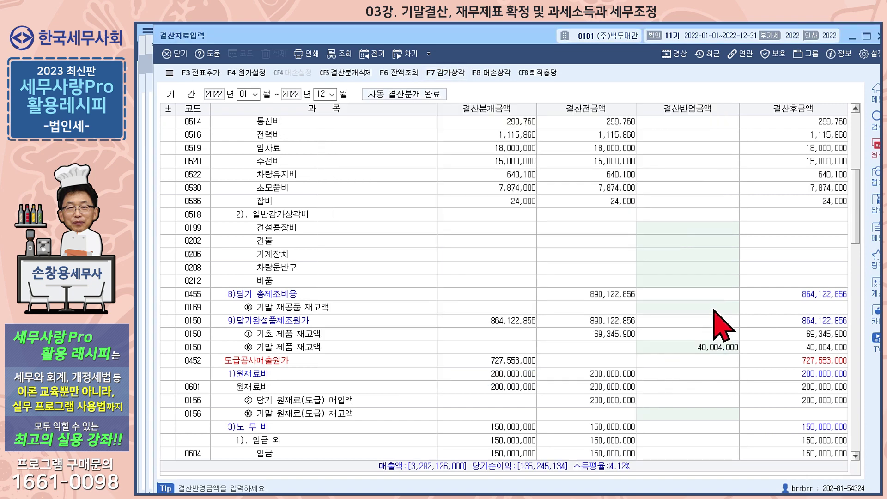
pyautogui.scroll(-15, 714, 309)
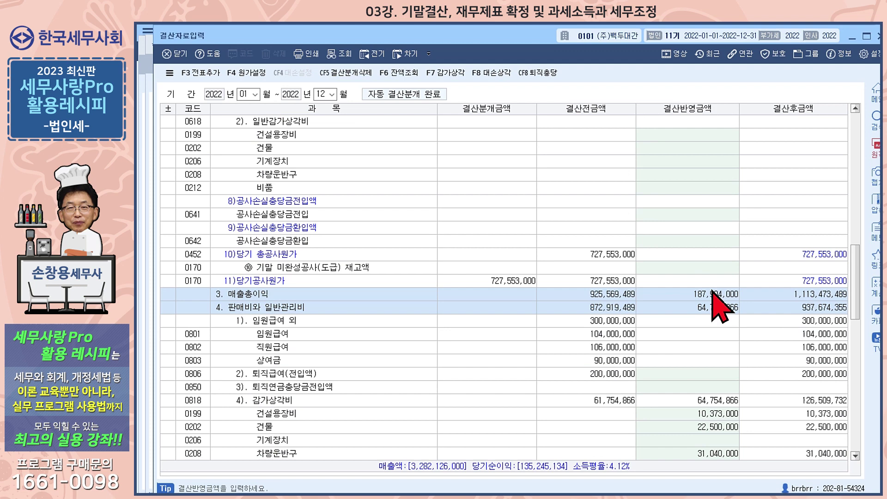
pyautogui.scroll(-6, 719, 307)
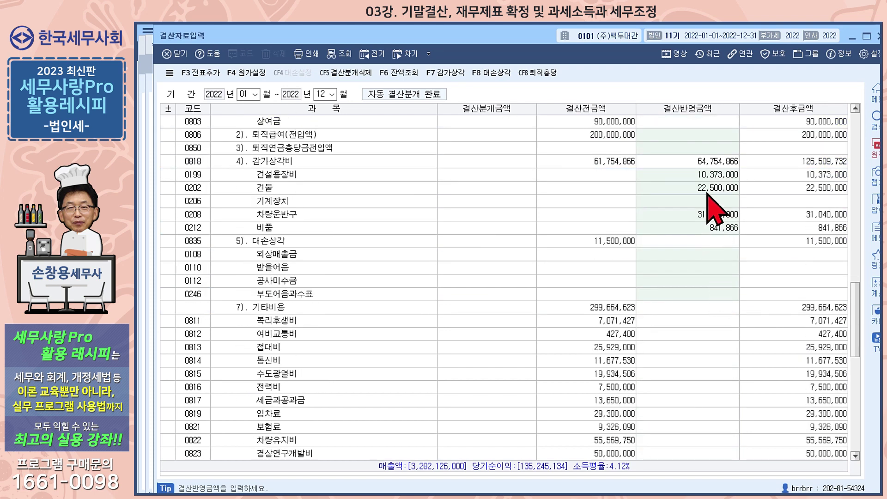
pyautogui.click(713, 165)
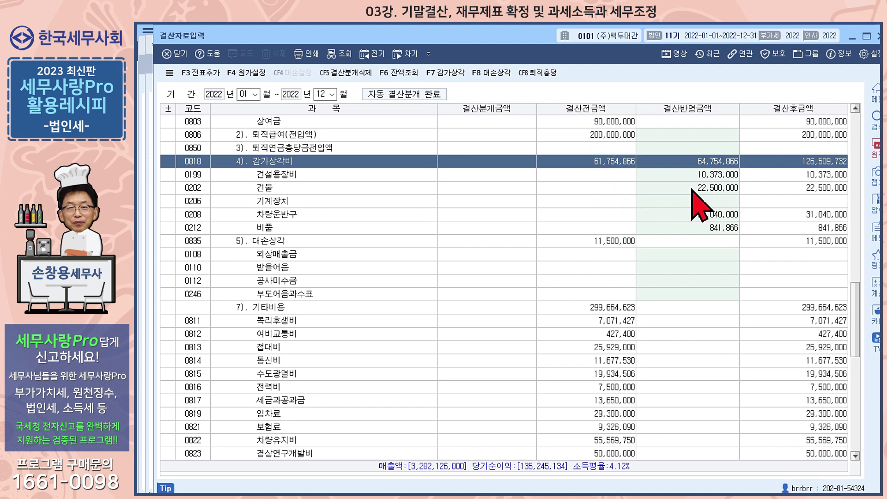
# Clear the applied depreciation amounts for 건설용장비, 건물, 차량운반구 and 비품 under 판매비와 일반관리비.
pyautogui.click(721, 175)
pyautogui.press('Delete')
pyautogui.press('Down')
pyautogui.press('Delete')
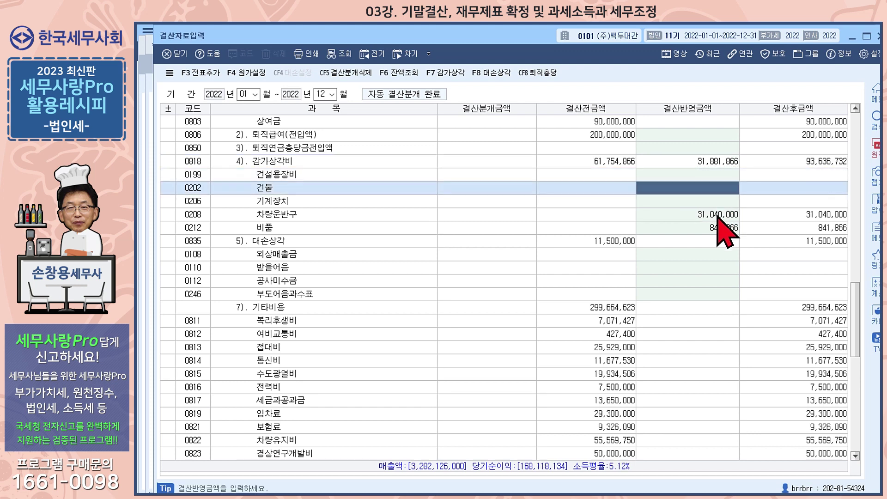
pyautogui.press('Down')
pyautogui.press('Delete')
pyautogui.press('Down')
pyautogui.press('Delete')
pyautogui.press('Down')
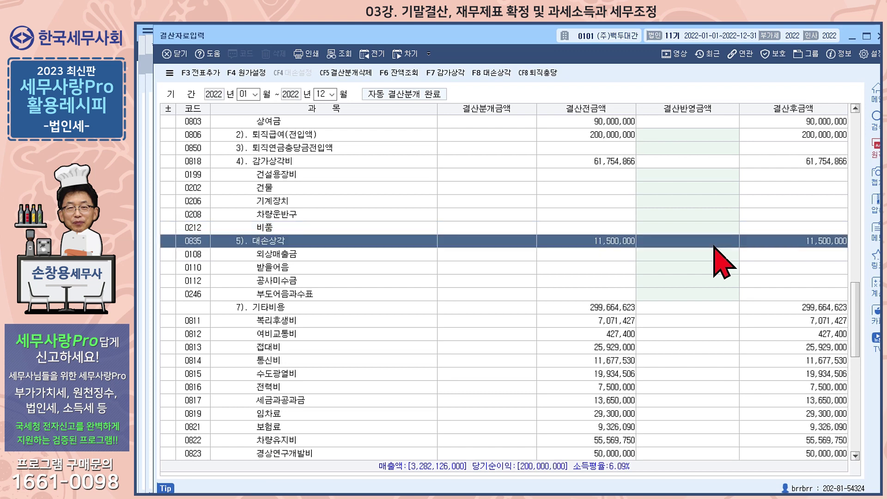
# View the 대손상각 and 퇴직충당부채 closing adjustments, closing each without applying it.
pyautogui.click(498, 76)
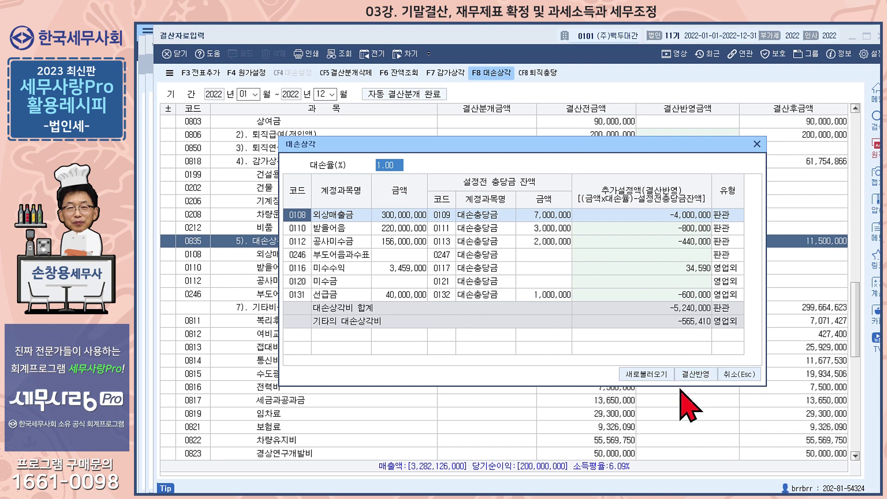
pyautogui.click(729, 376)
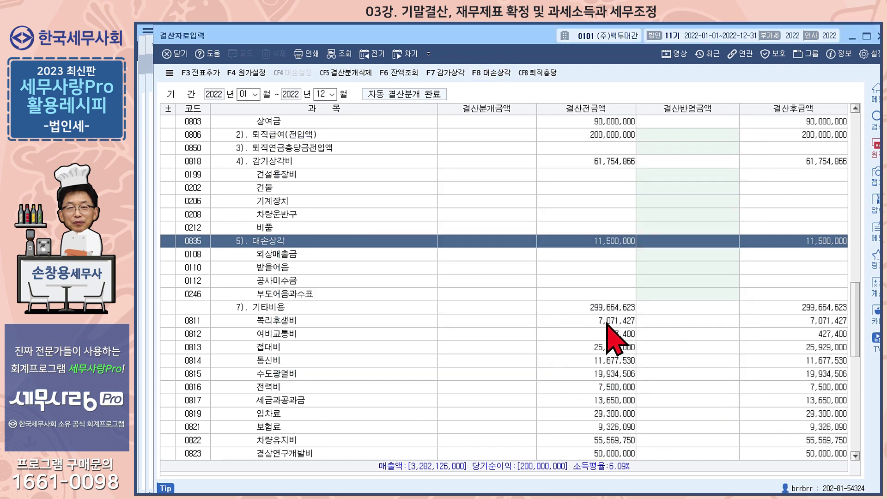
pyautogui.click(540, 74)
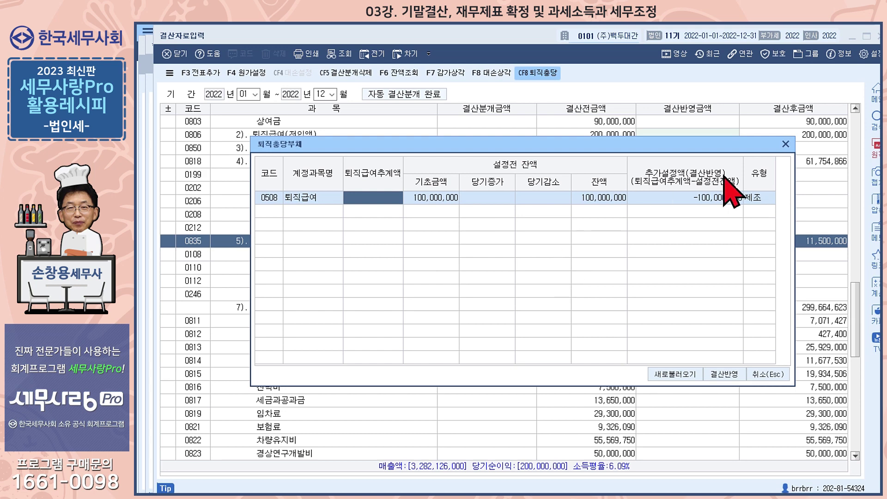
pyautogui.click(786, 145)
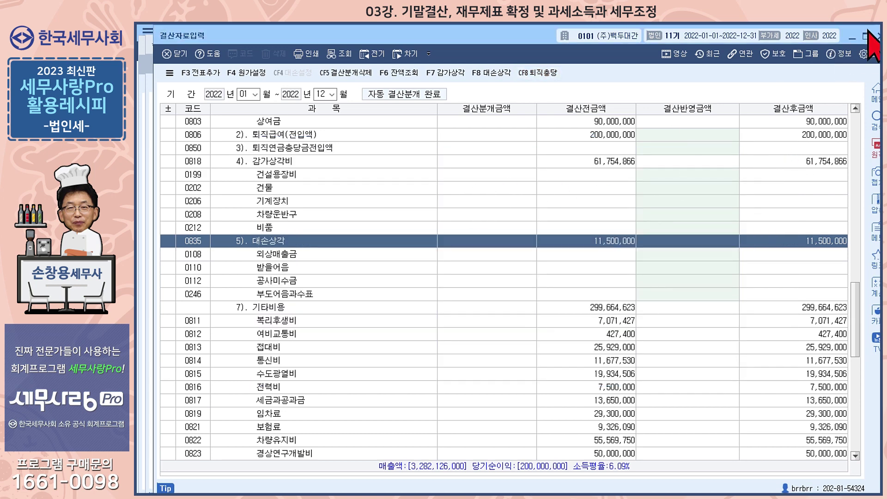
# Check which 매출원가 and expense codes are in use in 원가설정, and close it without changes.
pyautogui.doubleClick(532, 35)
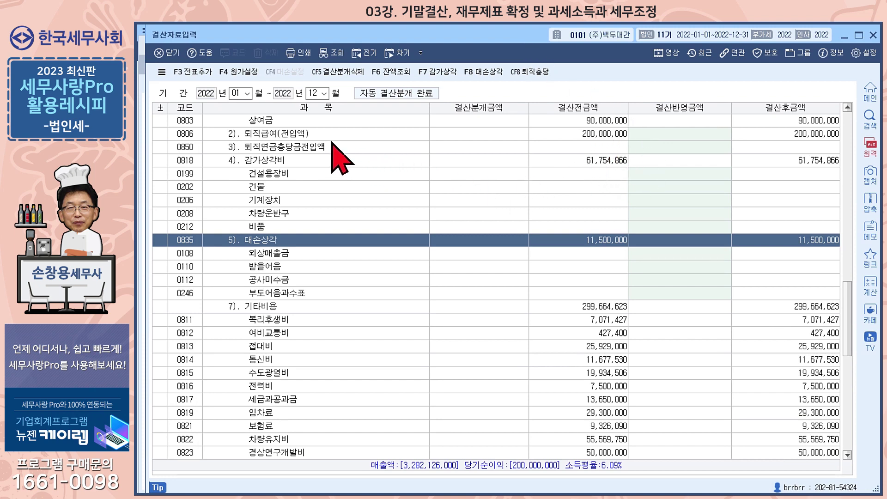
pyautogui.click(245, 73)
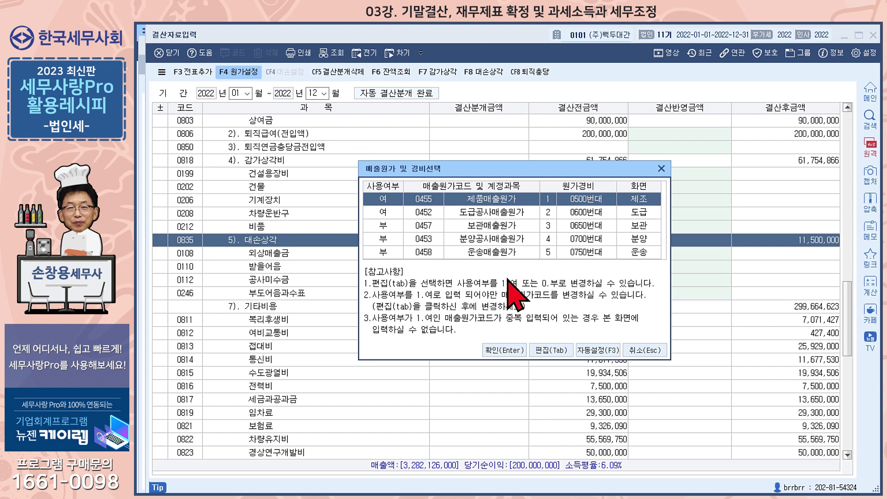
pyautogui.click(661, 169)
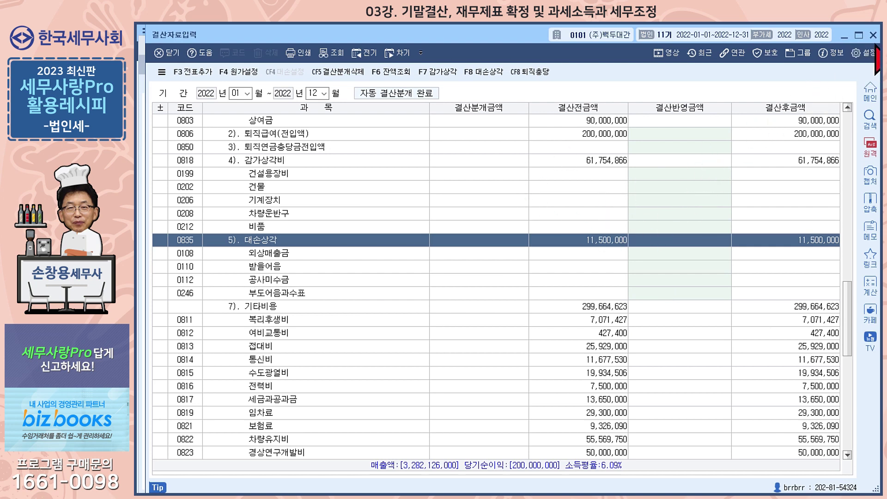
# Close 결산자료입력, 합계잔액시산표 and 고정자산등록 to return to the main menu.
pyautogui.click(873, 35)
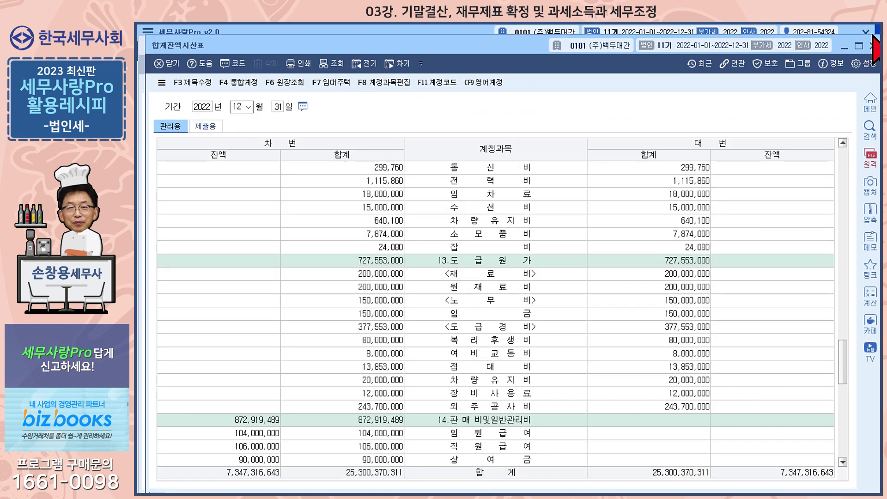
pyautogui.click(873, 45)
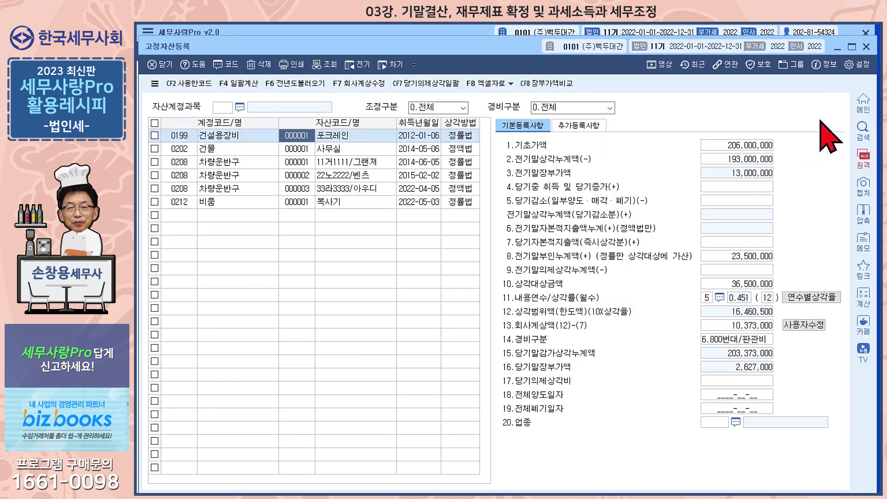
pyautogui.click(867, 47)
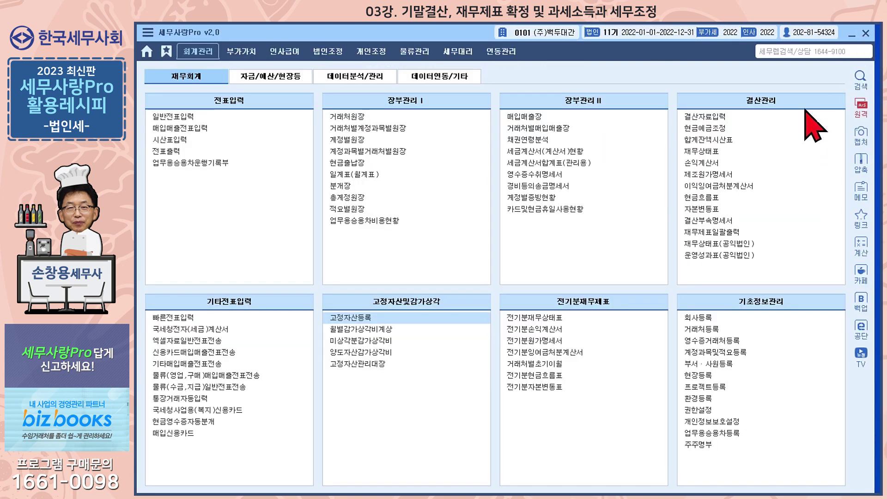
# Open the 제조원가명세서 for month 12 and view its 관리용, 제출용 and 표준용 versions.
pyautogui.click(726, 177)
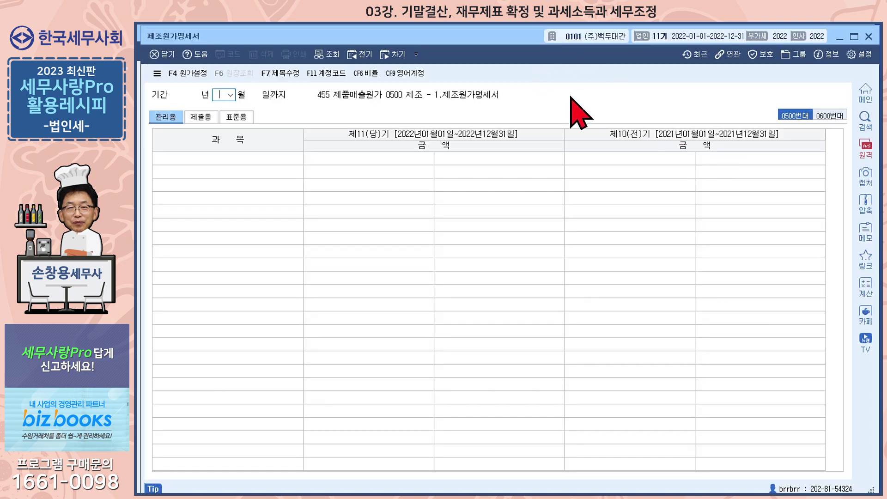
pyautogui.write('12')
pyautogui.press('Return')
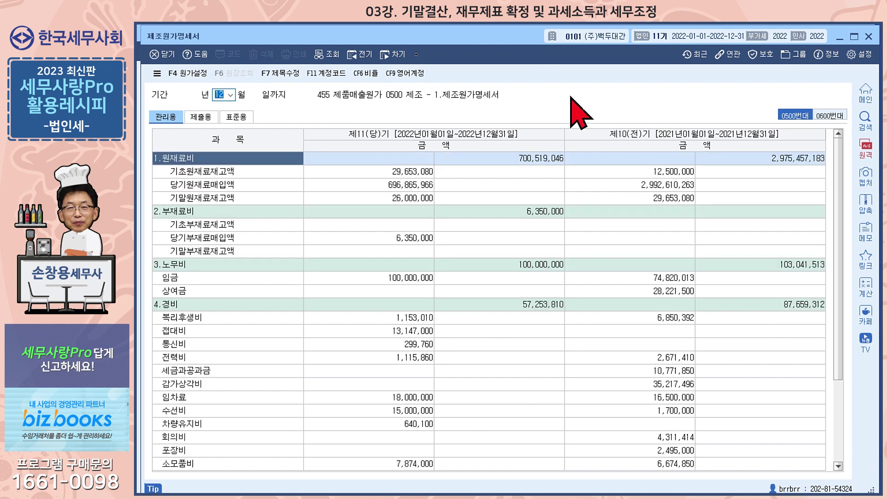
pyautogui.click(203, 119)
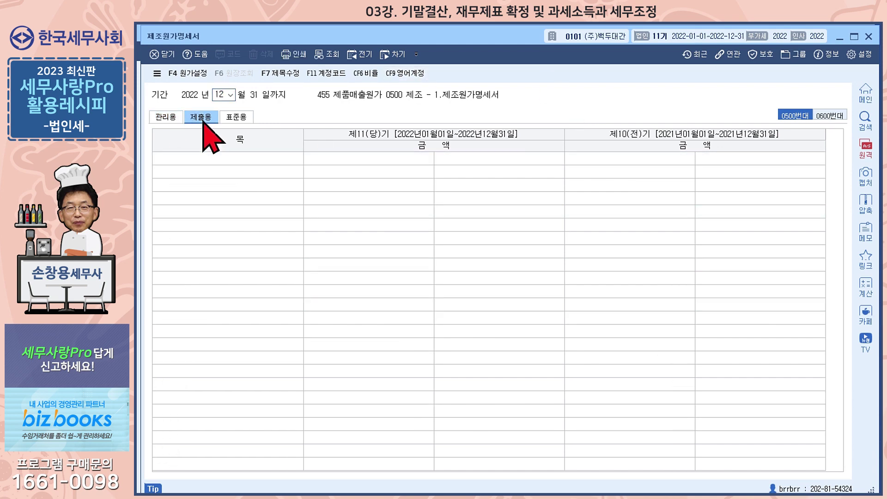
pyautogui.click(237, 119)
pyautogui.click(167, 117)
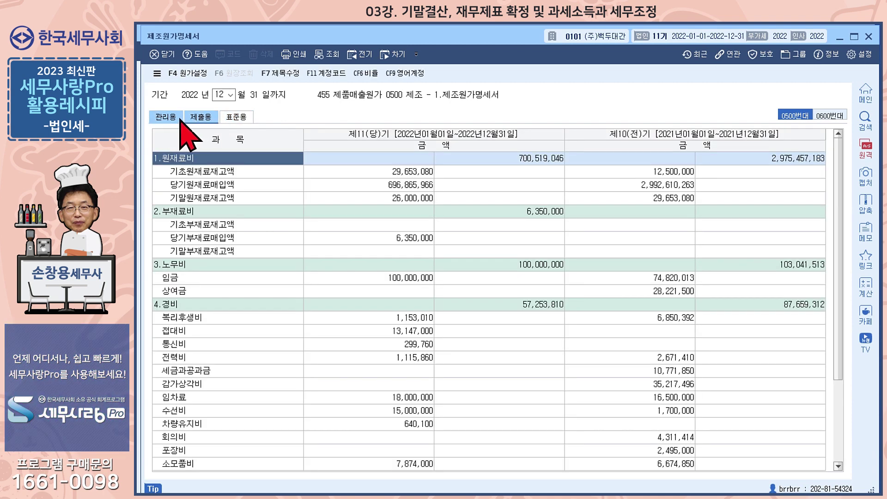
pyautogui.click(237, 118)
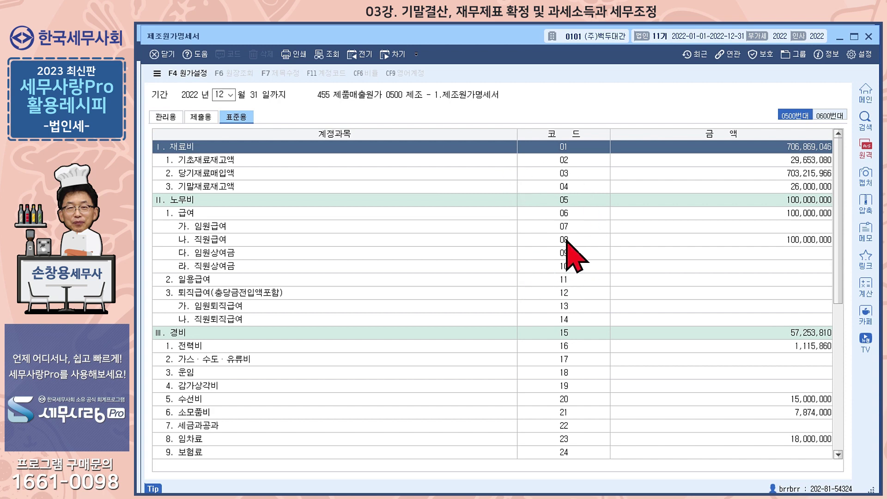
# Compare the 표준용 cost statements for the 0500번대 제조 and 0600번대 도급 codes, and close the 제조원가명세서.
pyautogui.click(830, 117)
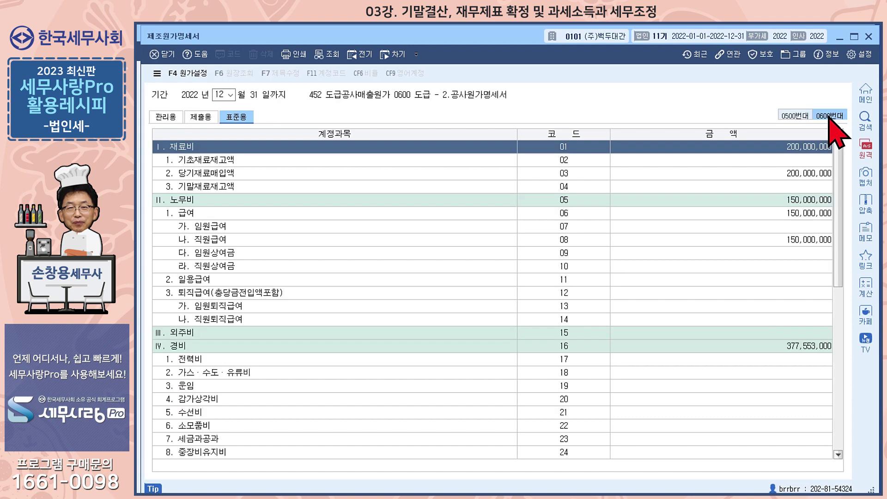
pyautogui.click(795, 116)
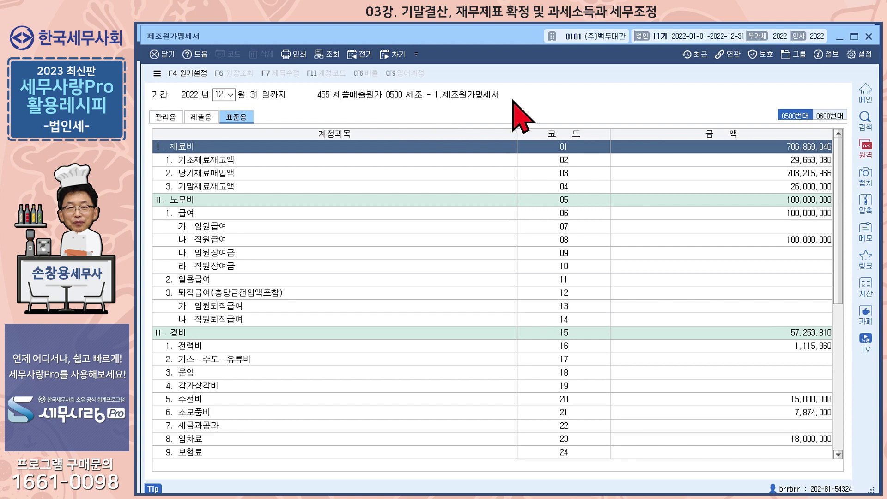
pyautogui.click(827, 115)
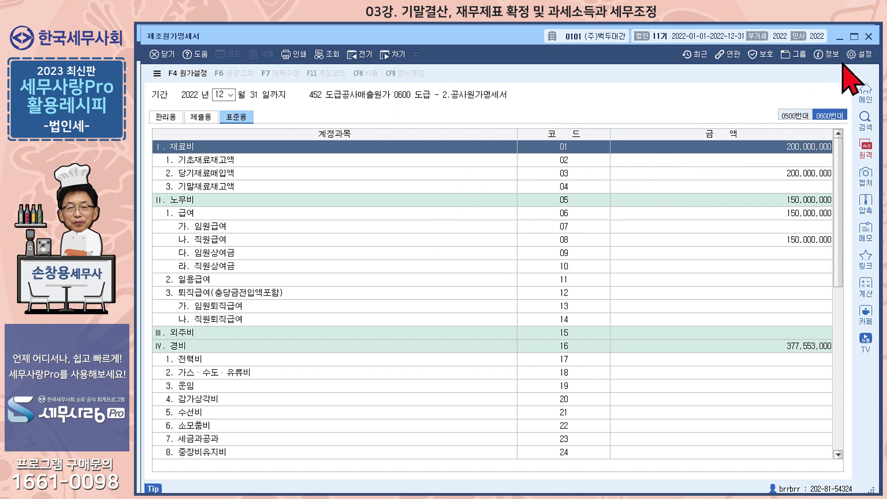
pyautogui.click(869, 37)
# Open the 손익계산서 for December 2022 and view its 포괄손익 and 표준용 versions.
pyautogui.click(706, 164)
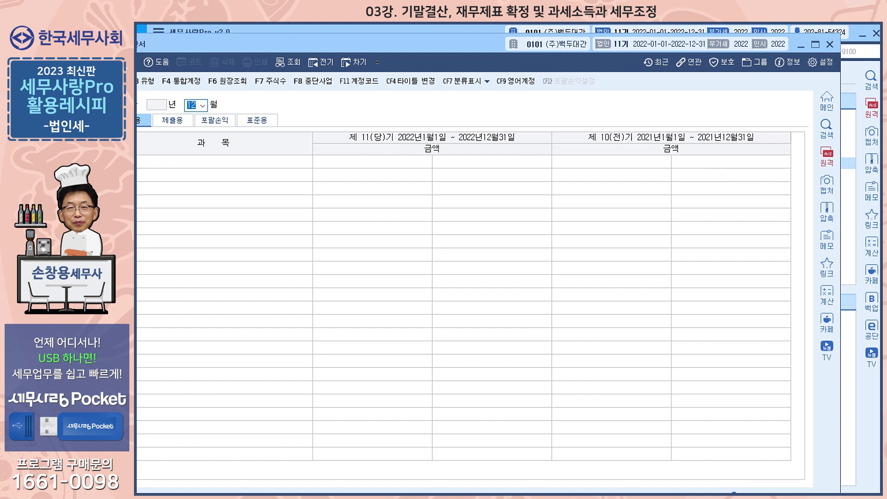
pyautogui.moveTo(446, 44); pyautogui.dragTo(480, 34)
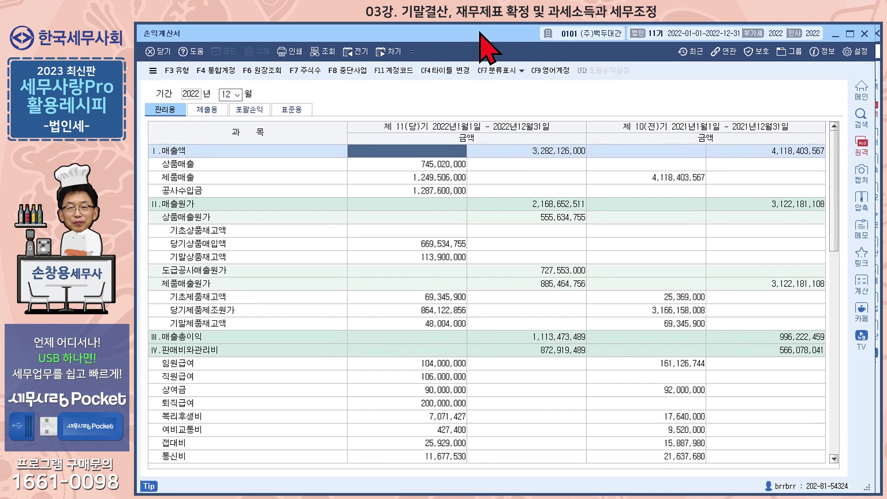
pyautogui.click(250, 110)
pyautogui.click(291, 110)
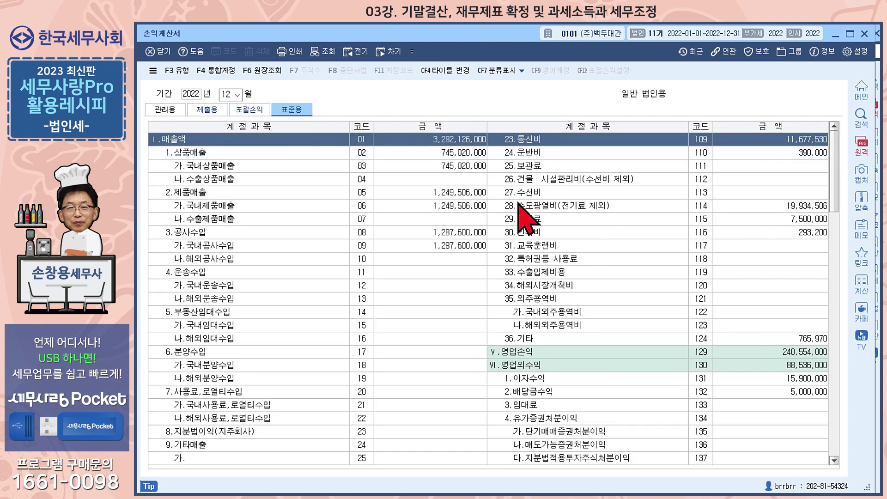
# Close the 손익계산서 and open the 이익잉여금처분계산서, declining to load its saved data.
pyautogui.click(865, 34)
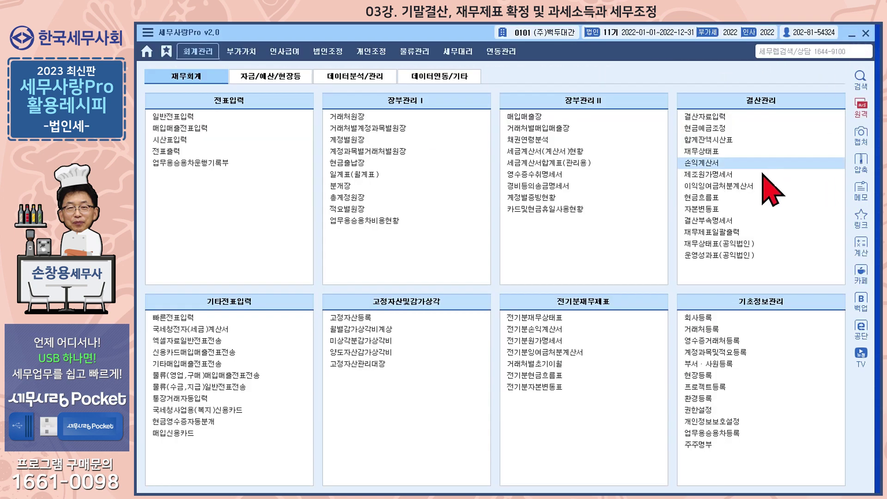
pyautogui.click(719, 186)
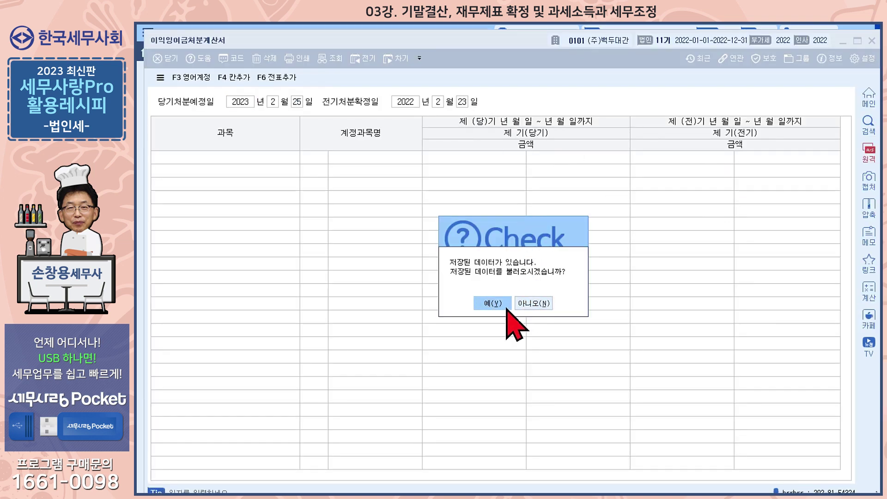
pyautogui.click(533, 304)
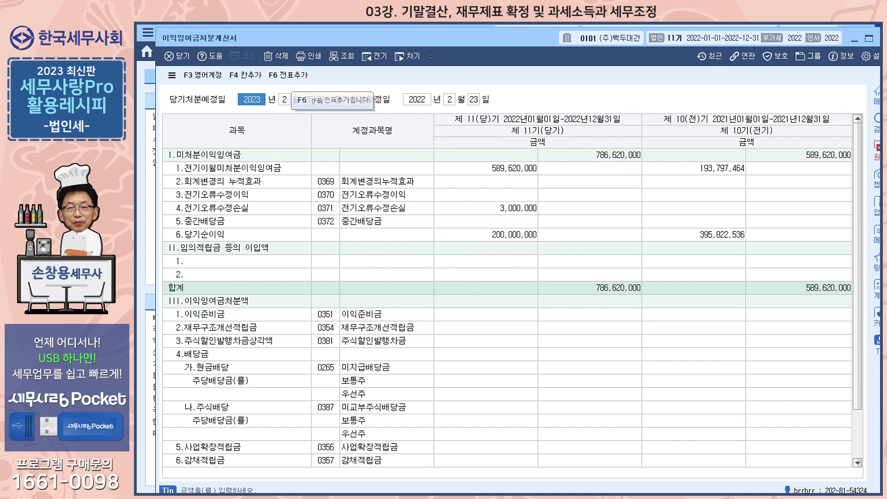
# Open the 합계잔액시산표 as of 31 December 2022 and examine its balances from the asset accounts through the income and expense accounts.
pyautogui.press('Escape')
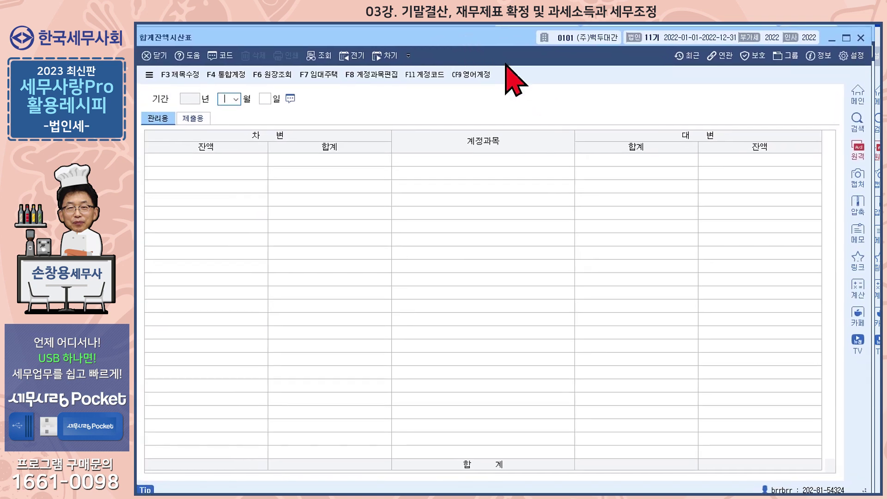
pyautogui.press('Return')
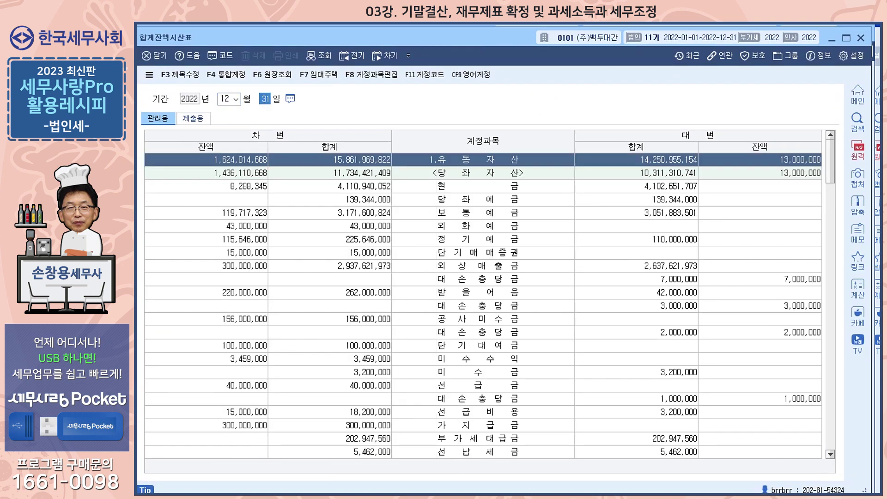
pyautogui.scroll(-20, 560, 212)
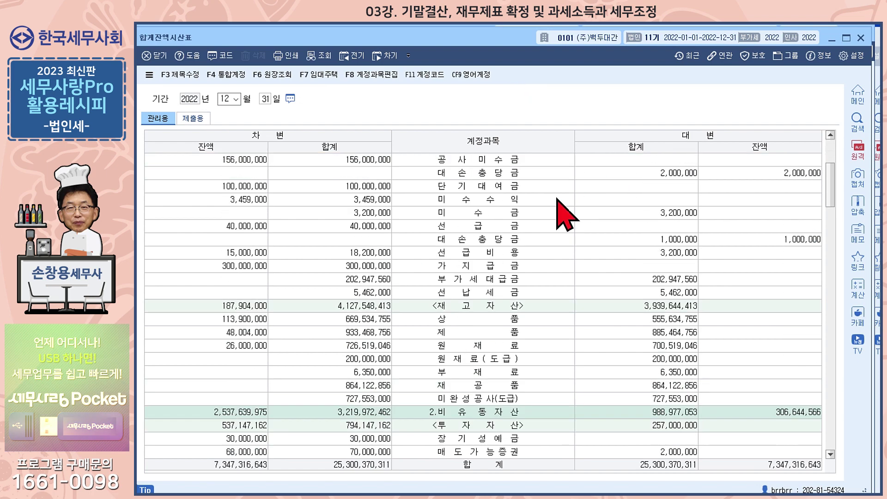
pyautogui.scroll(-3, 560, 213)
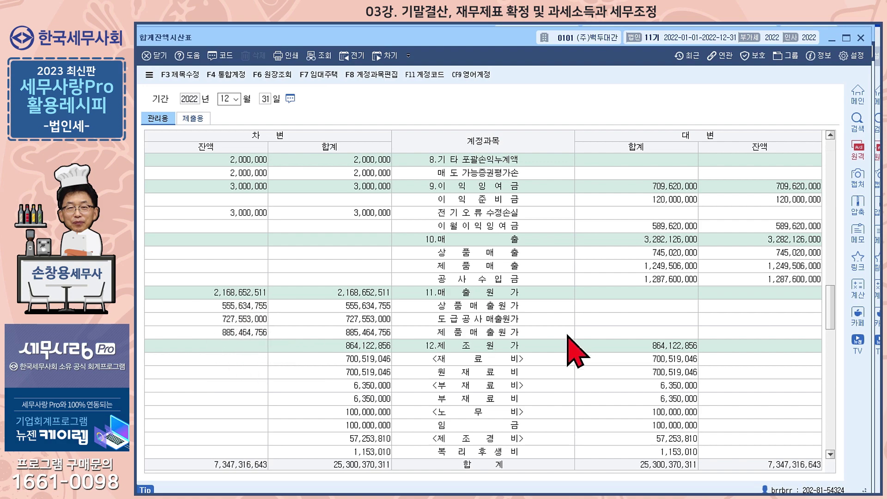
pyautogui.scroll(-10, 574, 347)
pyautogui.scroll(-8, 484, 348)
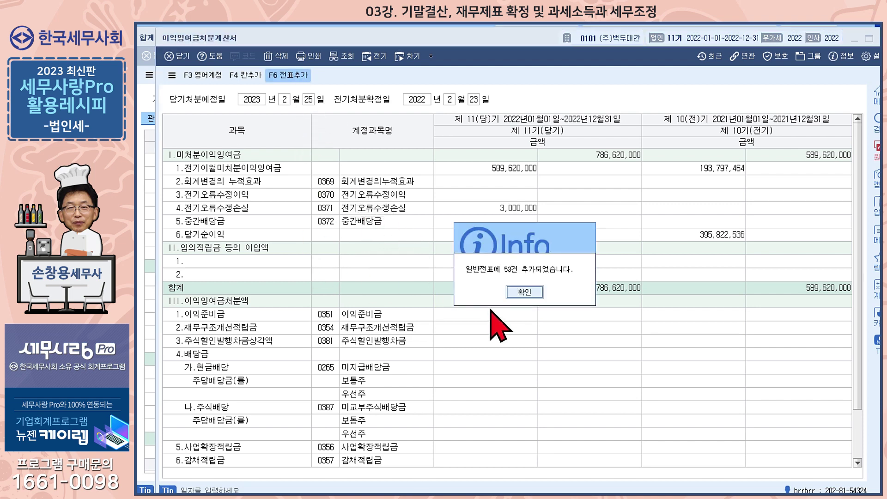
# Add the closing vouchers from the 이익잉여금처분계산서 to the 일반전표 and refresh the 합계잔액시산표.
pyautogui.click(521, 295)
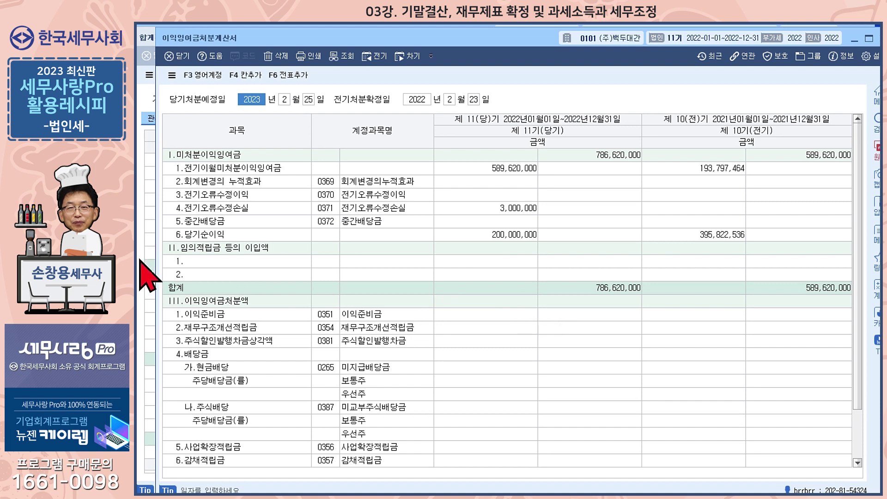
pyautogui.click(148, 277)
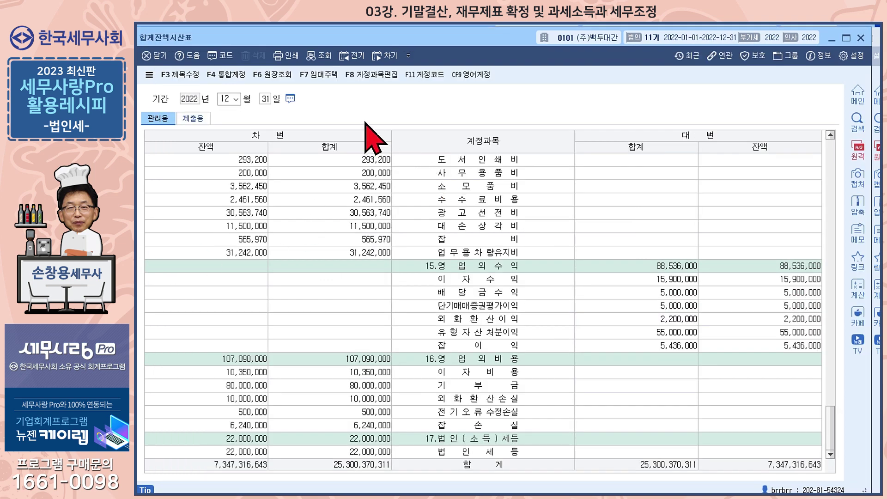
pyautogui.click(322, 60)
# Examine the 손익, 이월이익잉여금, revenue and expense accounts in the refreshed 합계잔액시산표.
pyautogui.scroll(18, 538, 298)
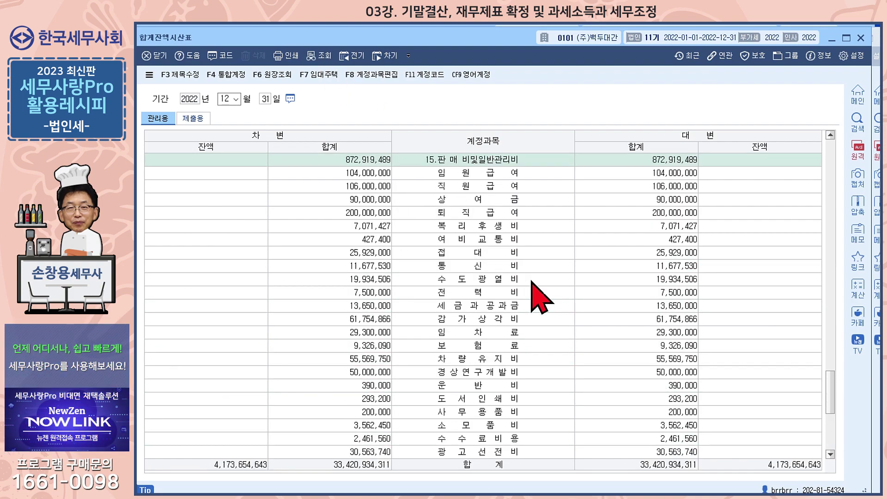
pyautogui.scroll(5, 538, 298)
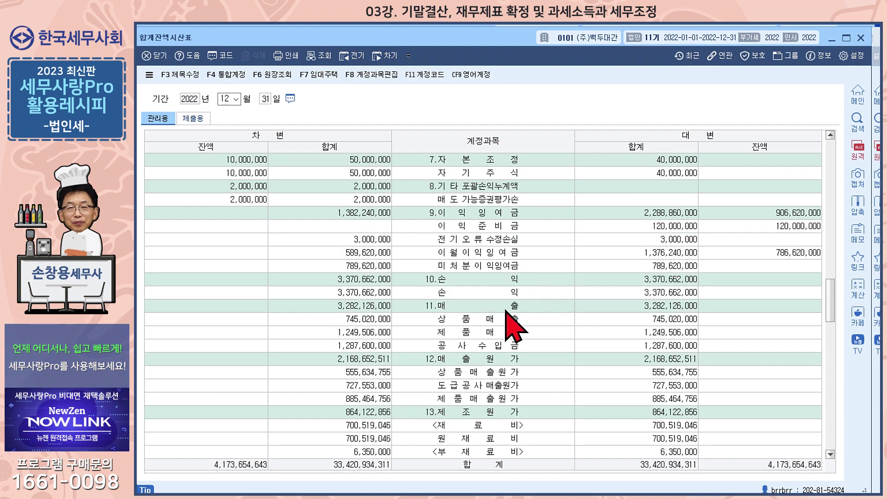
pyautogui.scroll(-10, 464, 339)
pyautogui.scroll(-20, 469, 341)
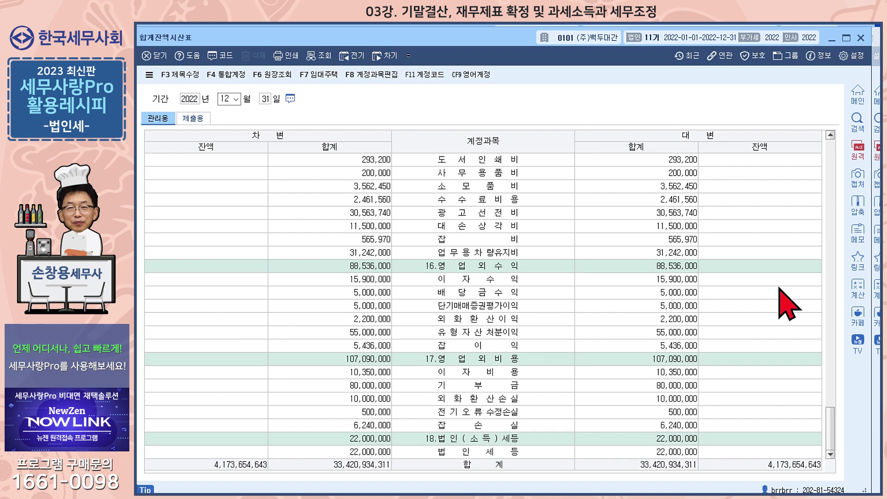
pyautogui.scroll(18, 779, 329)
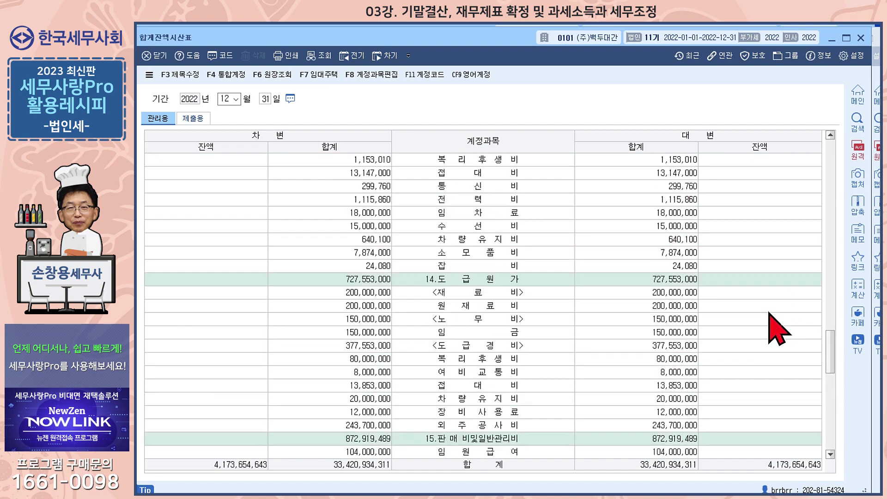
pyautogui.scroll(2, 596, 270)
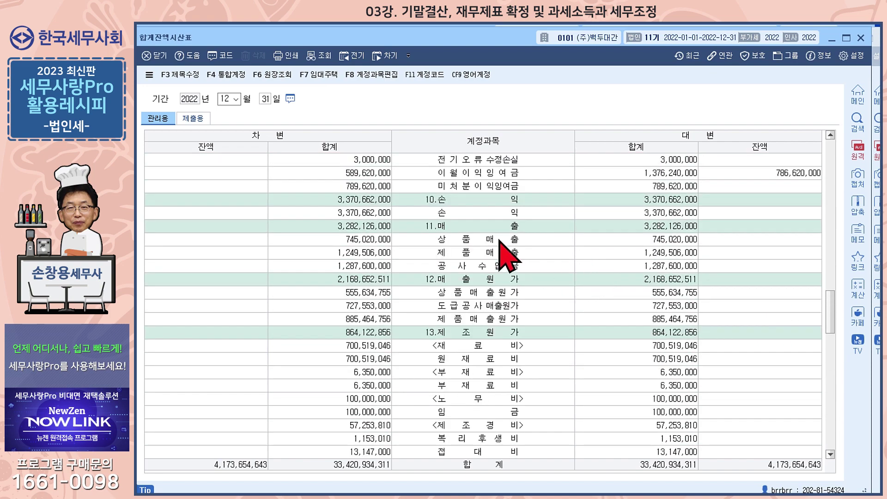
pyautogui.click(487, 214)
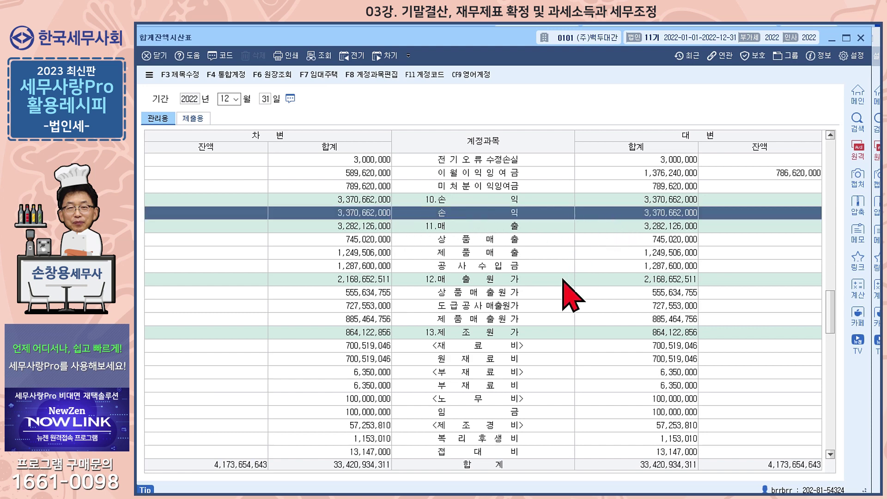
pyautogui.scroll(2, 566, 286)
pyautogui.click(512, 253)
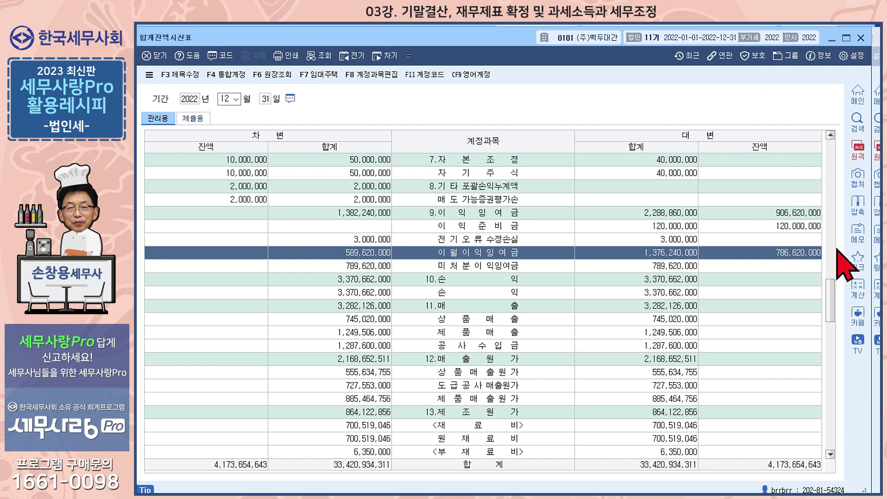
pyautogui.moveTo(832, 293); pyautogui.dragTo(838, 463)
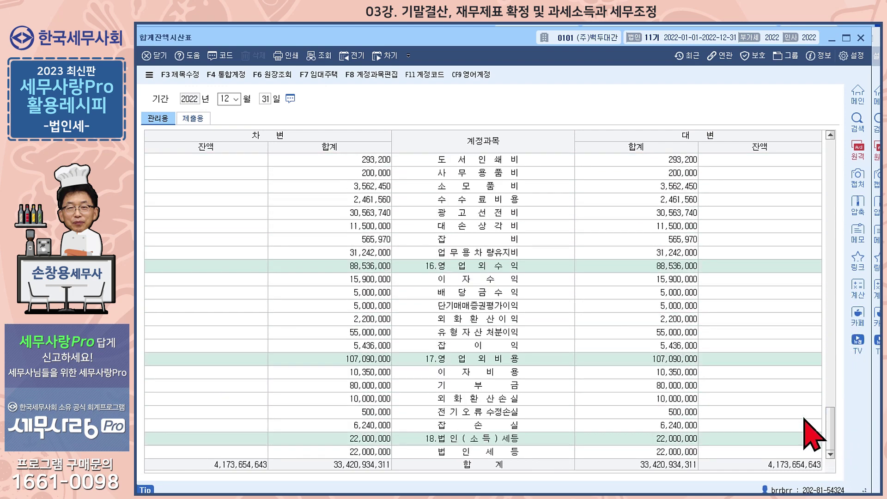
# Close the 합계잔액시산표 and the 이익잉여금처분계산서 to return to the main menu.
pyautogui.click(860, 38)
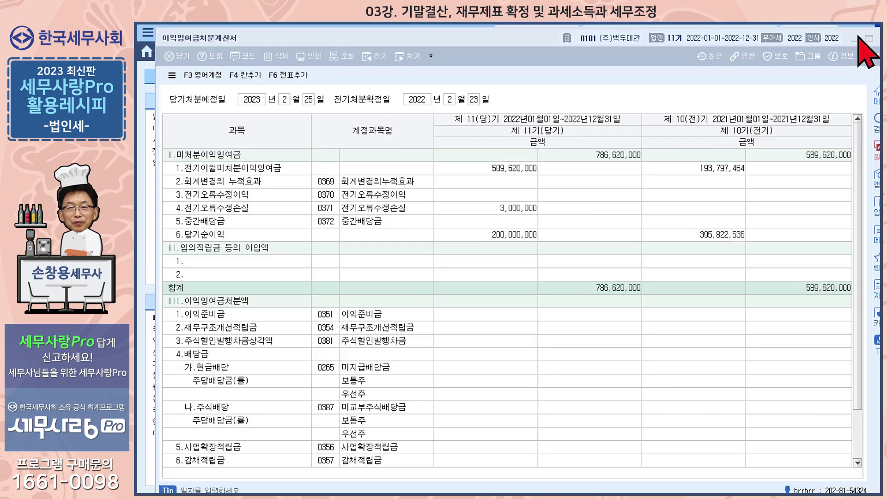
pyautogui.doubleClick(516, 38)
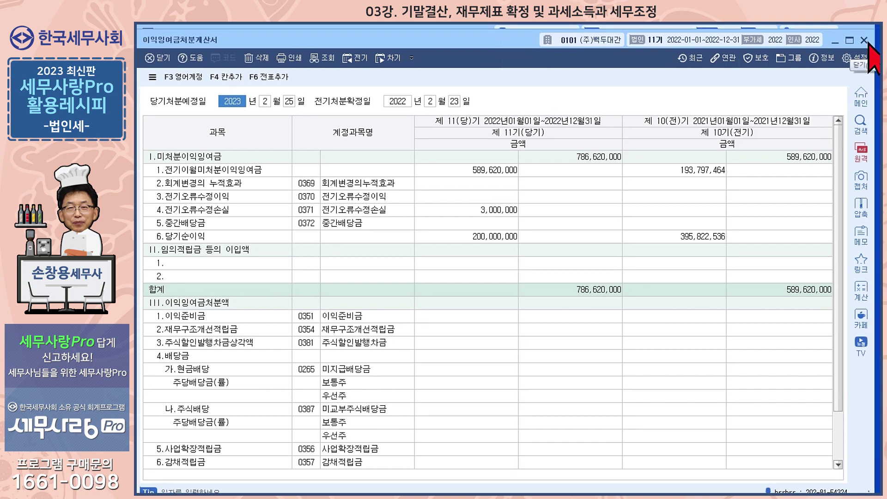
pyautogui.click(867, 42)
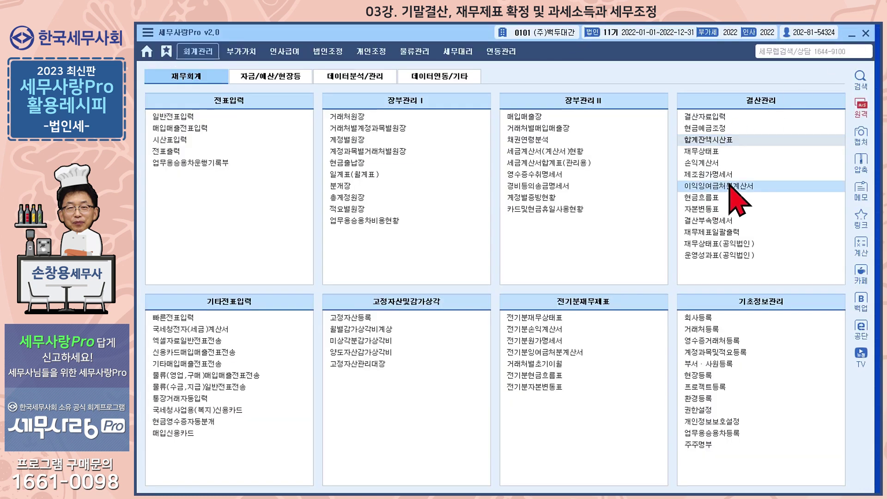
# Open the 재무상태표 for December 2022, check its 표준용 version down to the 자본총계 rows, and close it.
pyautogui.click(721, 152)
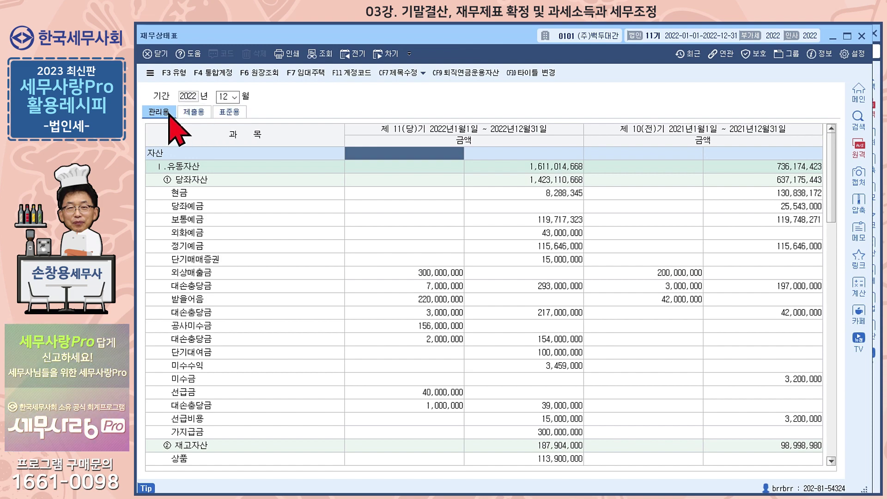
pyautogui.click(196, 114)
pyautogui.click(230, 113)
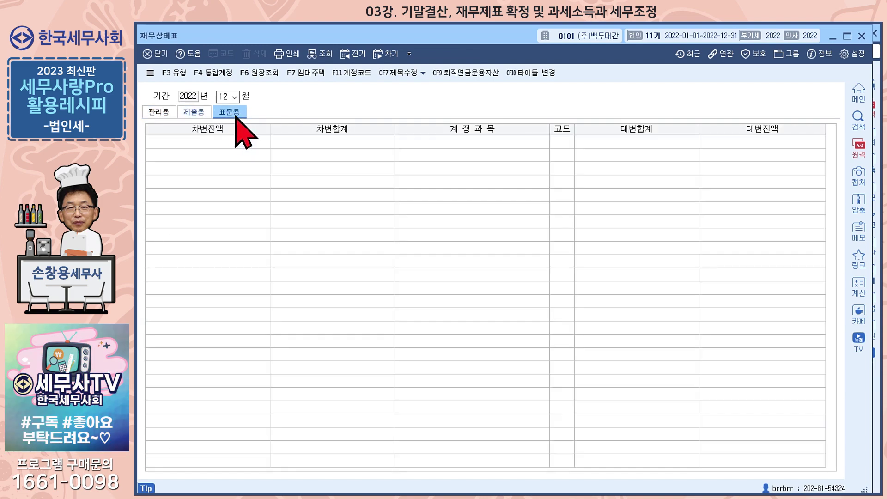
pyautogui.moveTo(832, 159); pyautogui.dragTo(839, 459)
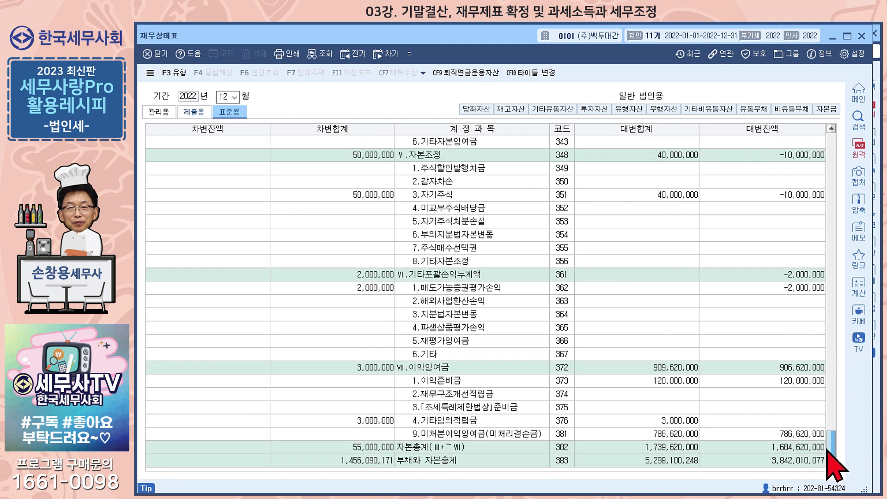
pyautogui.click(861, 36)
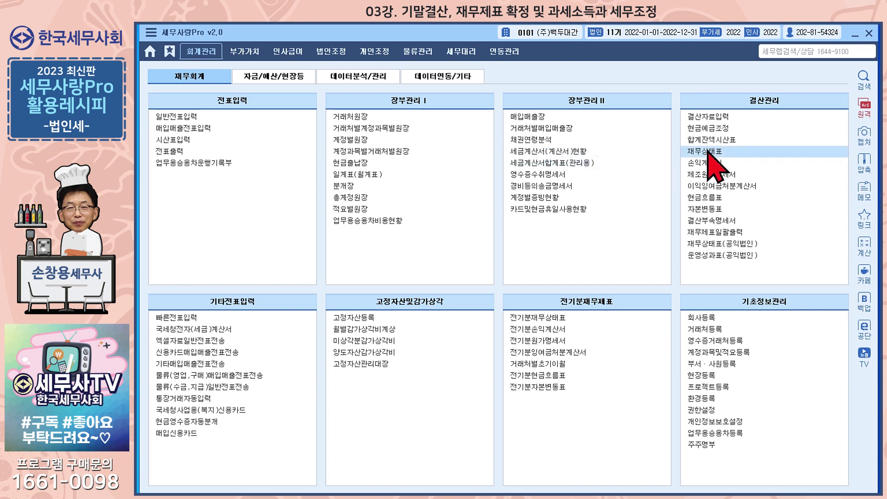
# Reopen the 재무상태표 for month 12, view its 제출용 and 표준용 versions again, and close it.
pyautogui.click(710, 159)
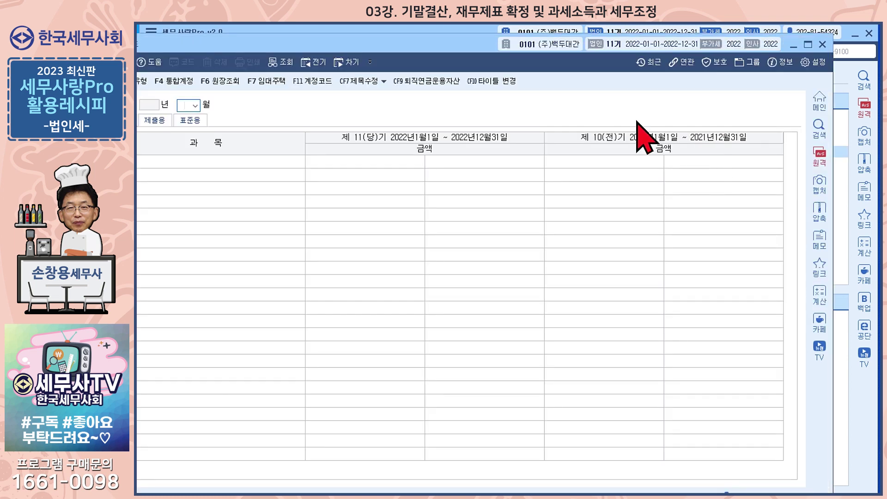
pyautogui.moveTo(439, 36); pyautogui.dragTo(465, 44)
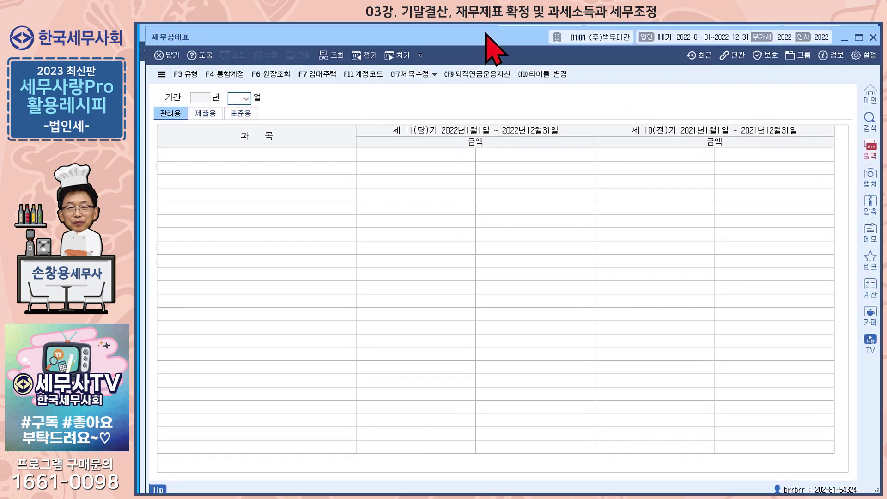
pyautogui.write('12')
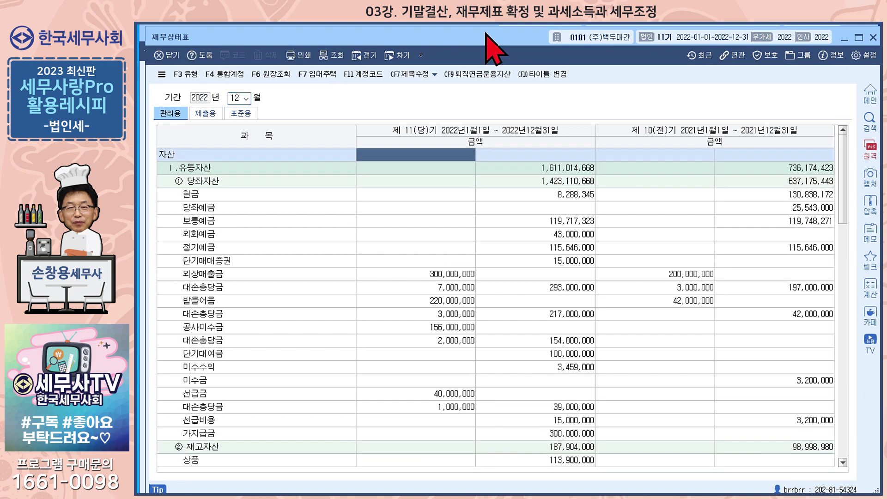
pyautogui.click(206, 113)
pyautogui.click(240, 113)
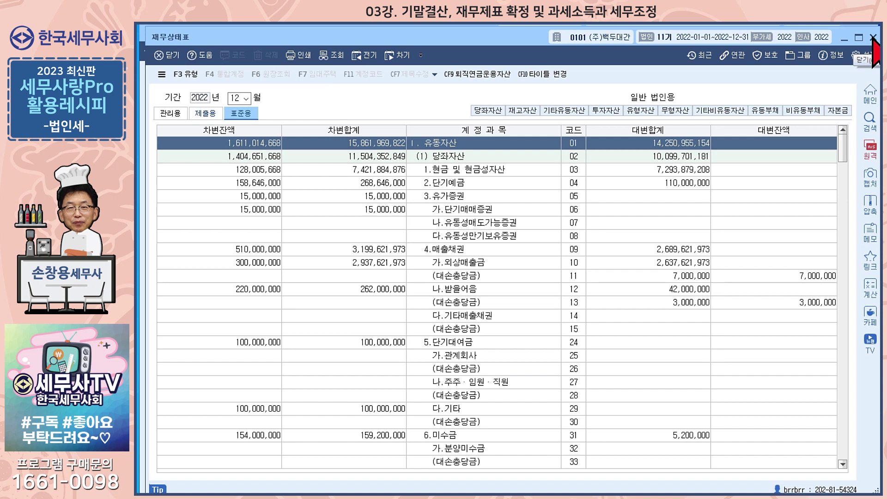
pyautogui.click(874, 37)
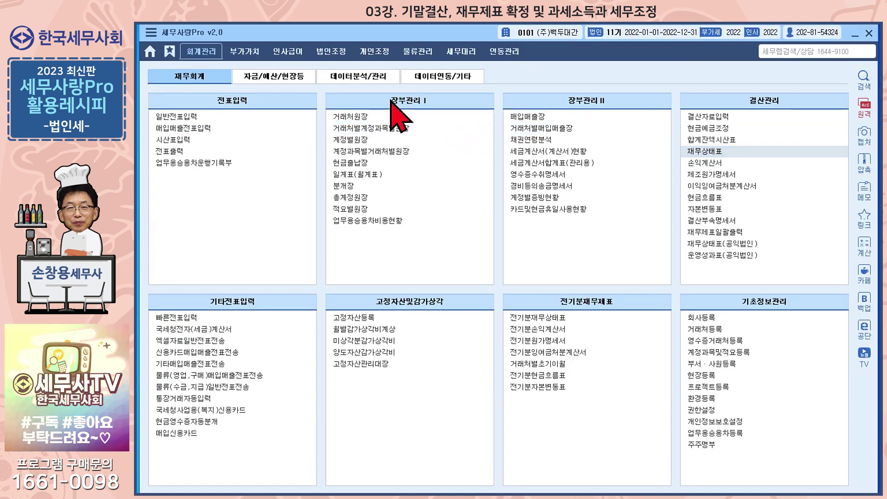
# Open the 표준재무상태표 in 법인조정, reload its data from the accounting records, and save it on closing.
pyautogui.click(336, 54)
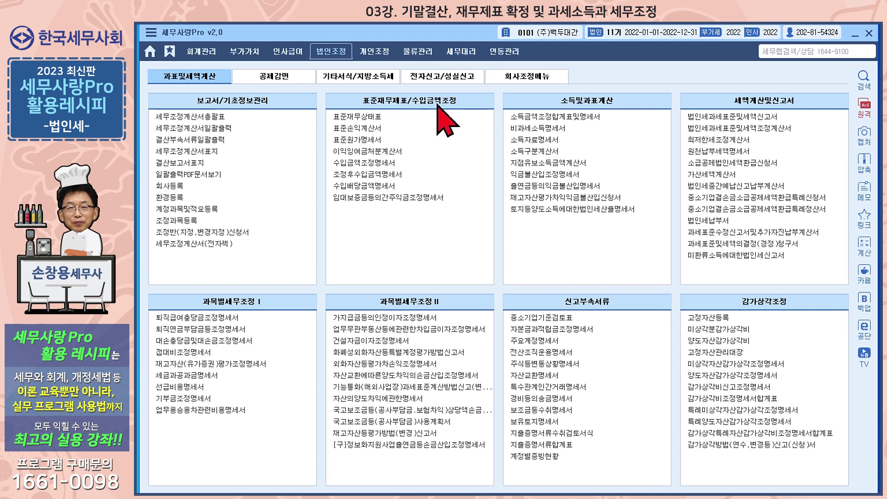
pyautogui.click(374, 121)
pyautogui.click(486, 75)
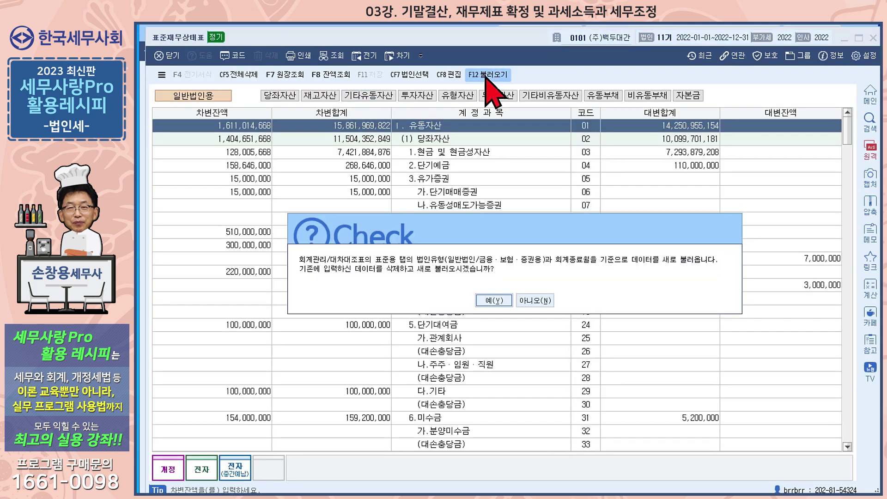
pyautogui.click(494, 302)
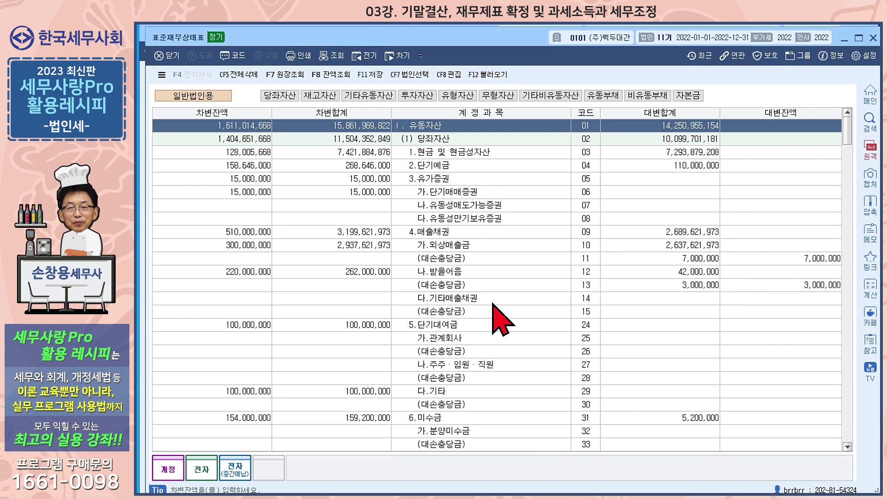
pyautogui.click(874, 38)
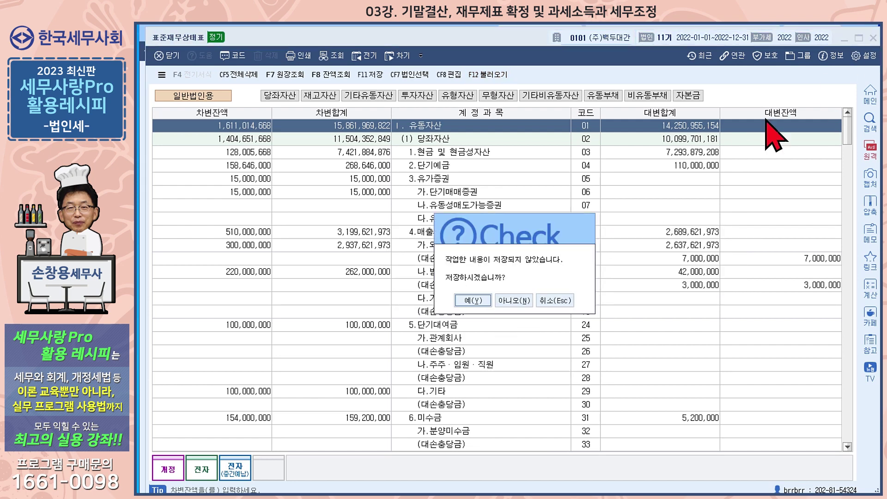
pyautogui.click(460, 300)
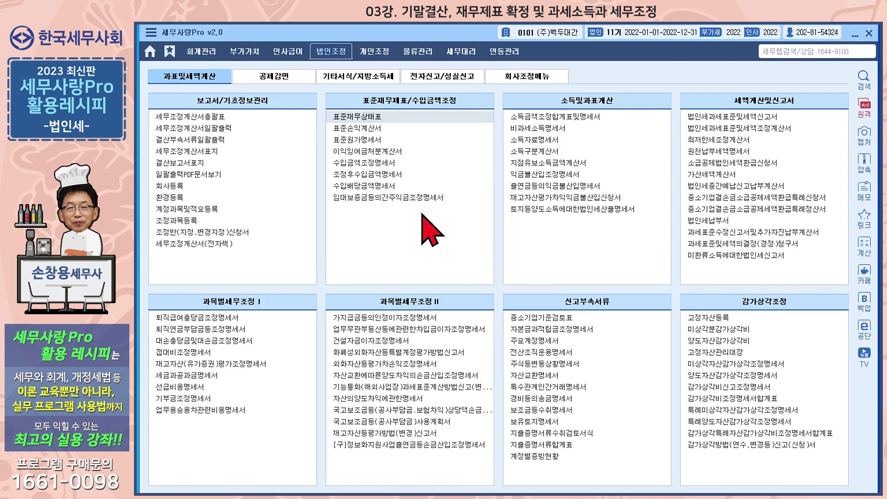
# Open the 표준손익계산서, reload its data from the accounting records, and save it on closing.
pyautogui.click(369, 128)
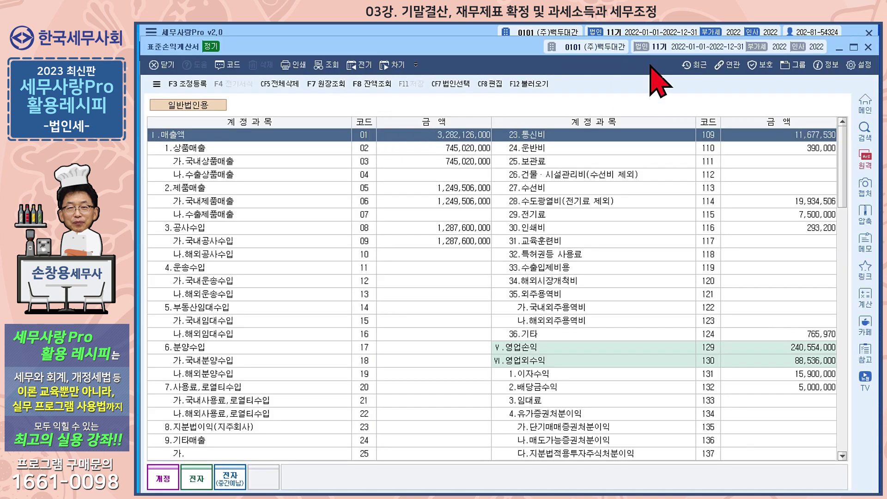
pyautogui.click(532, 84)
pyautogui.click(490, 310)
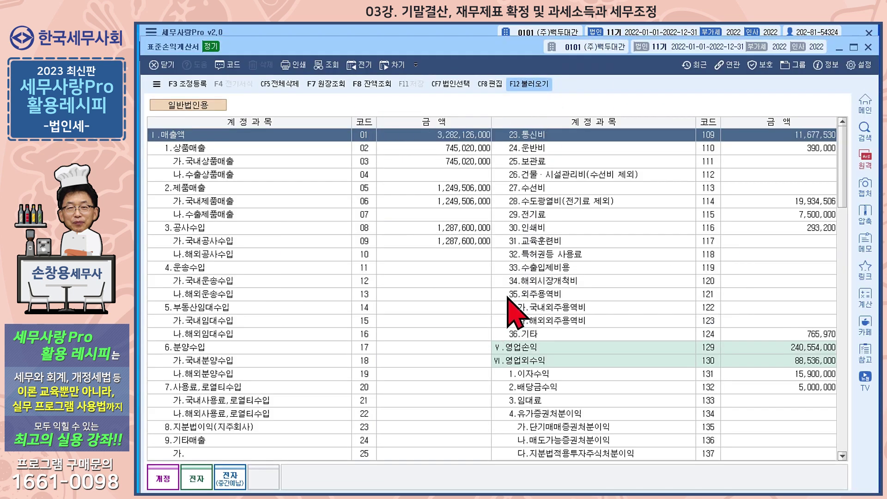
pyautogui.click(870, 47)
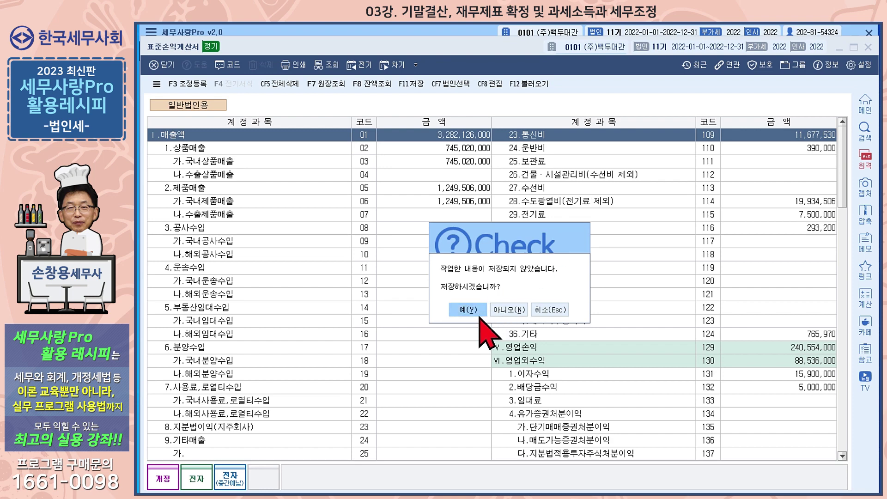
pyautogui.click(457, 310)
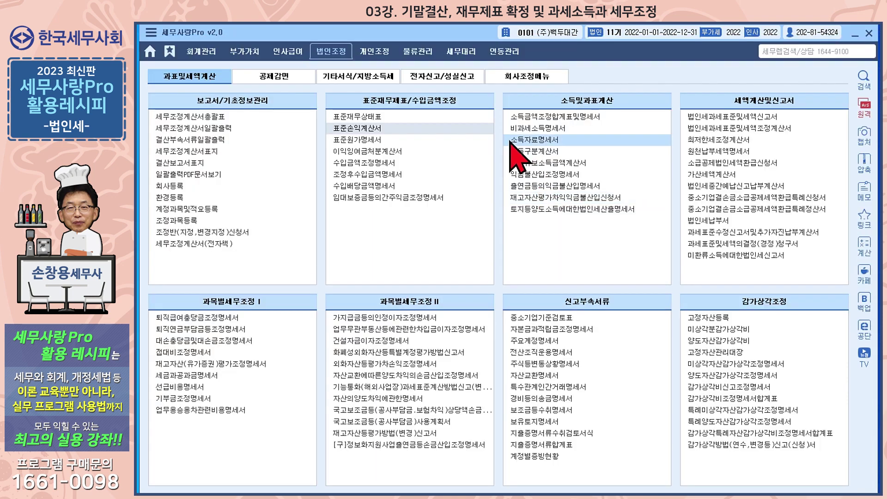
# Open the 표준원가명세서 with the 제조원가 and 공사원가 statements enabled, reload its data, and save it on closing.
pyautogui.click(375, 141)
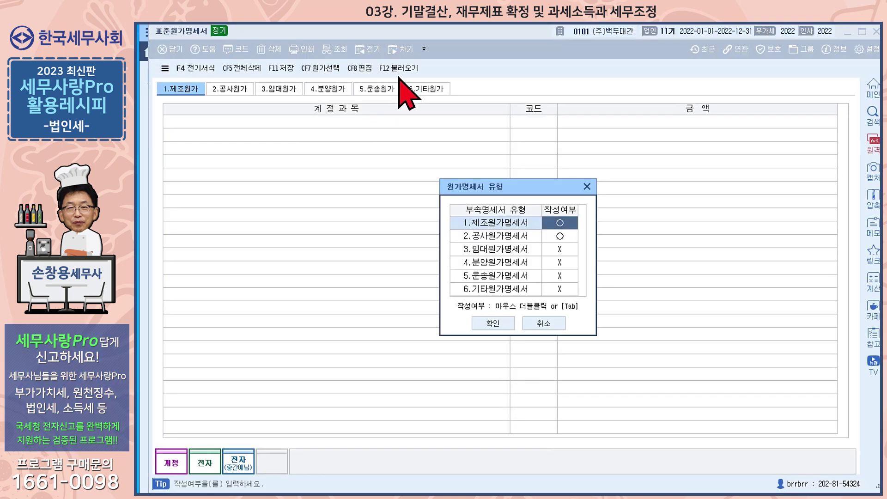
pyautogui.click(493, 320)
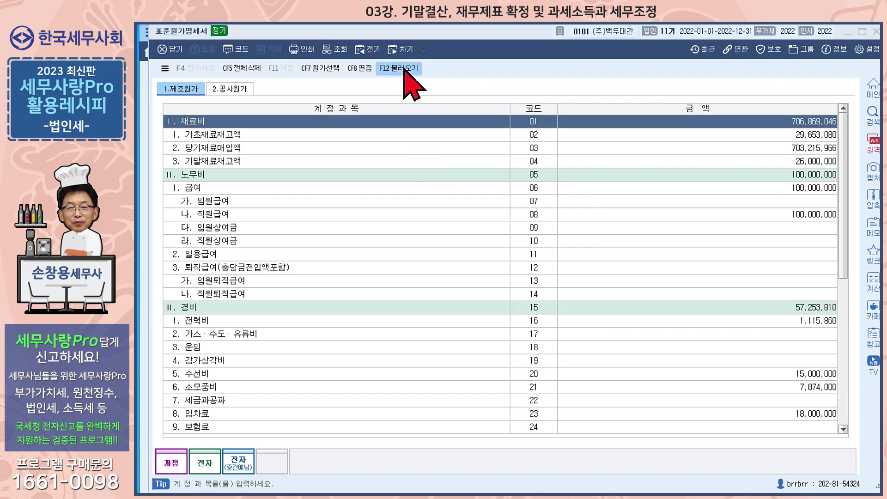
pyautogui.click(401, 68)
pyautogui.click(502, 299)
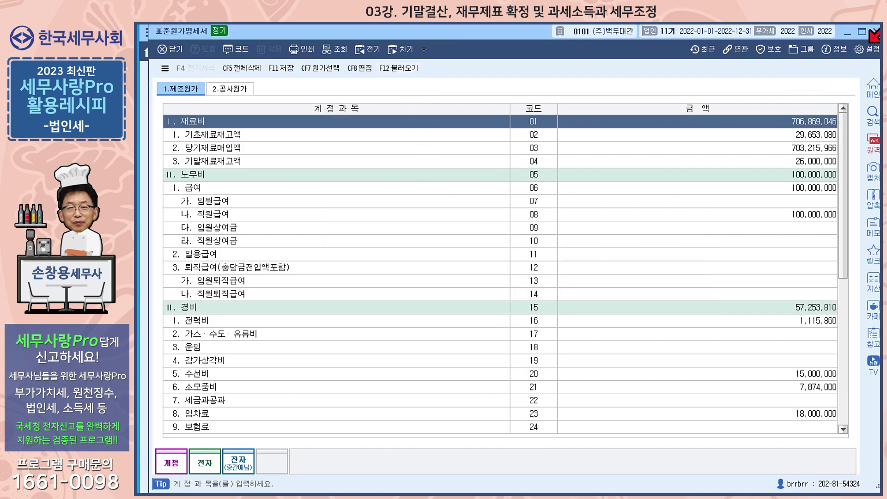
pyautogui.click(876, 33)
pyautogui.click(478, 299)
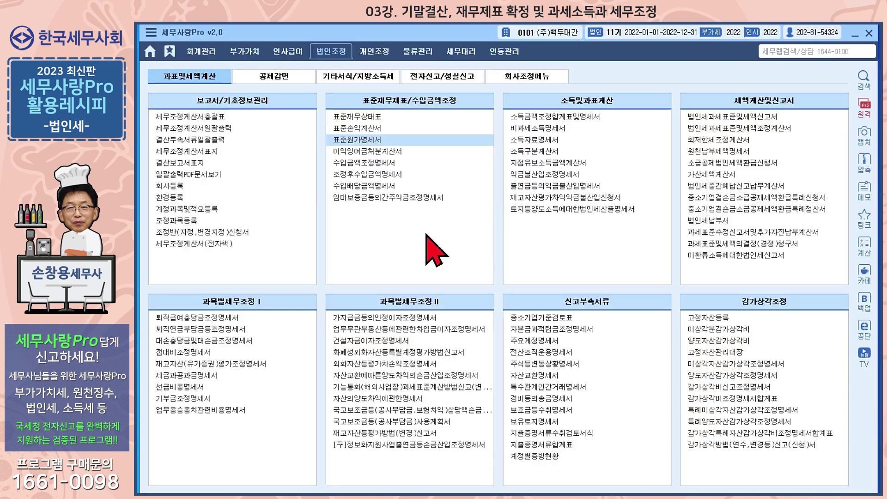
# Open the 이익잉여금처분계산서 in 법인조정, replace its data with the 회계관리 figures, and save it on closing.
pyautogui.click(367, 152)
pyautogui.click(351, 77)
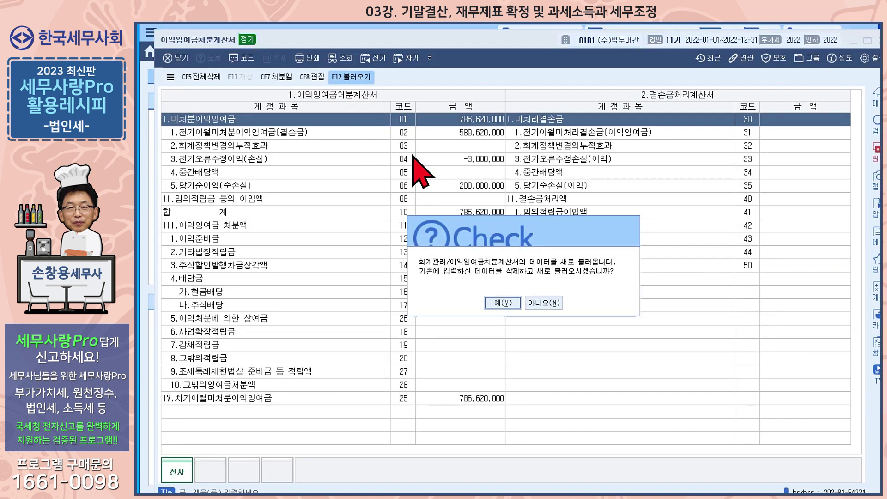
pyautogui.click(486, 299)
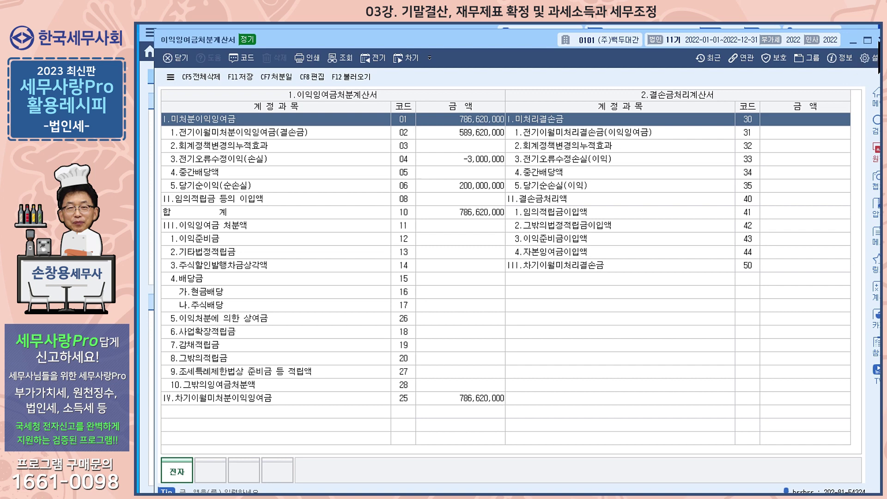
pyautogui.press('Escape')
pyautogui.click(489, 301)
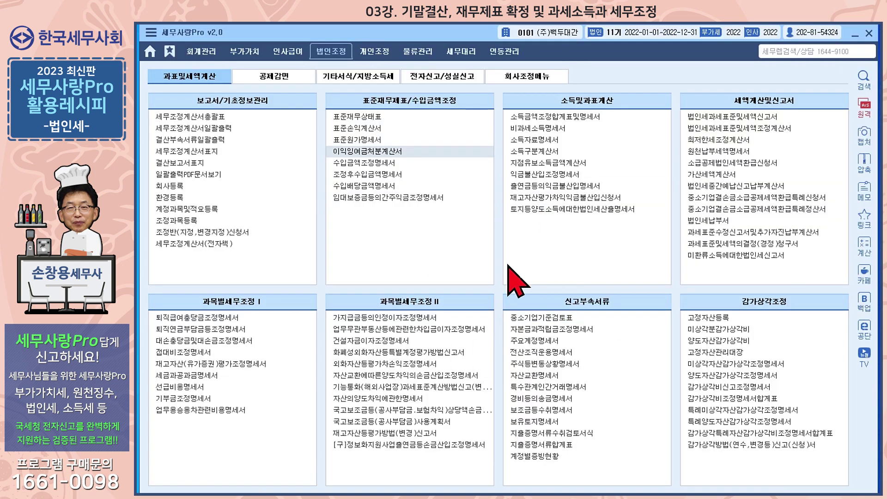